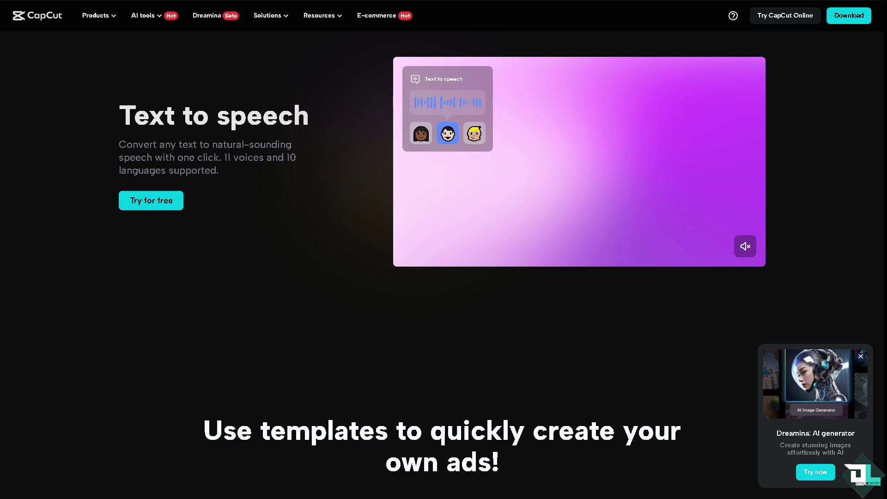
Scroll the CapCut homepage down past the ad templates section
scroll(444, 249, "down", 8)
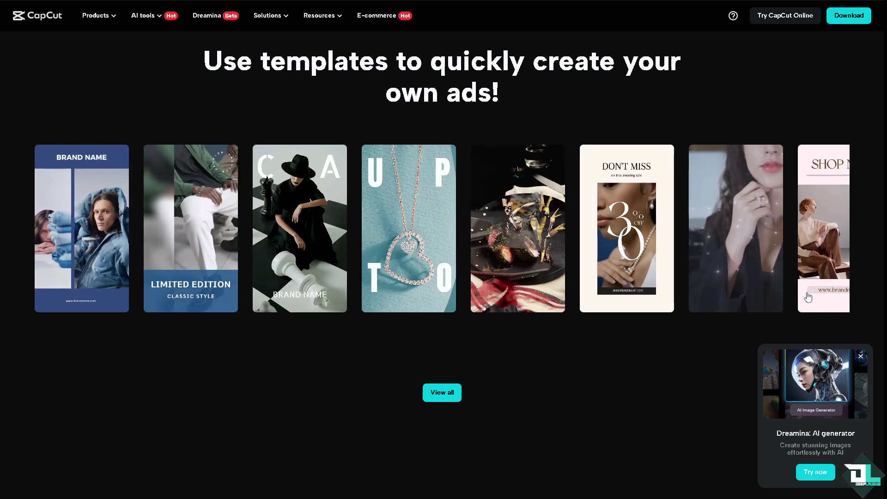
Launch the CapCut online editor and advance through its welcome carousel
left_click(781, 16)
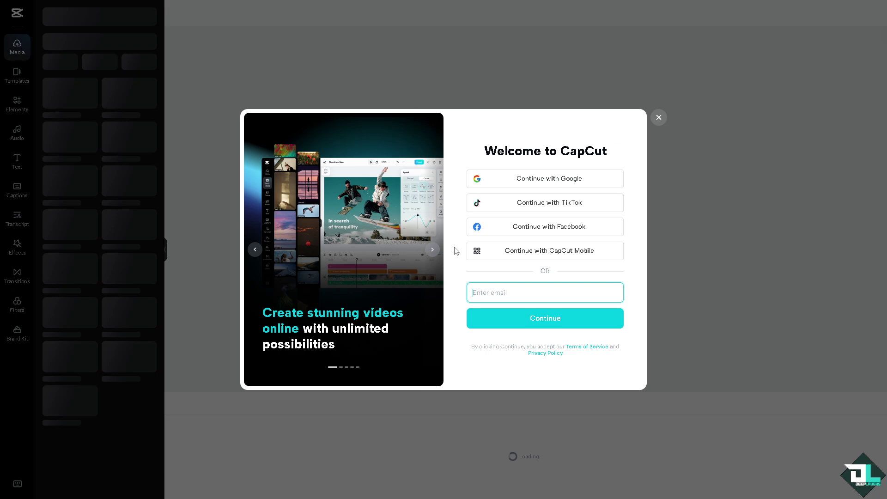
left_click(433, 251)
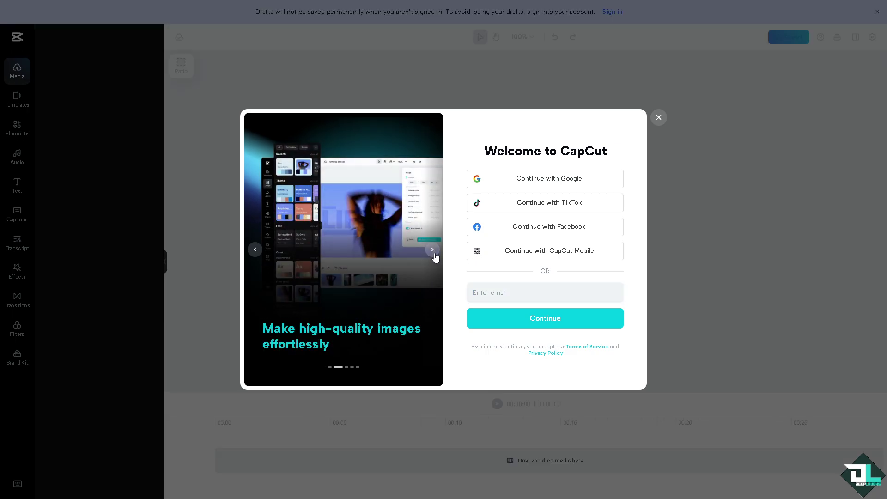
left_click(434, 252)
left_click(434, 252)
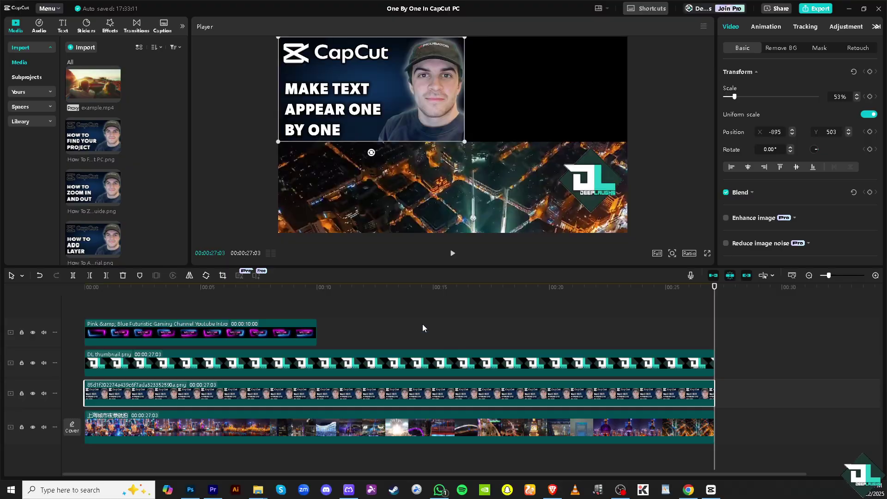
Add a Default text clip and change its text to DEEP LAUGHS, fixing the typo
left_click(63, 26)
left_click(99, 76)
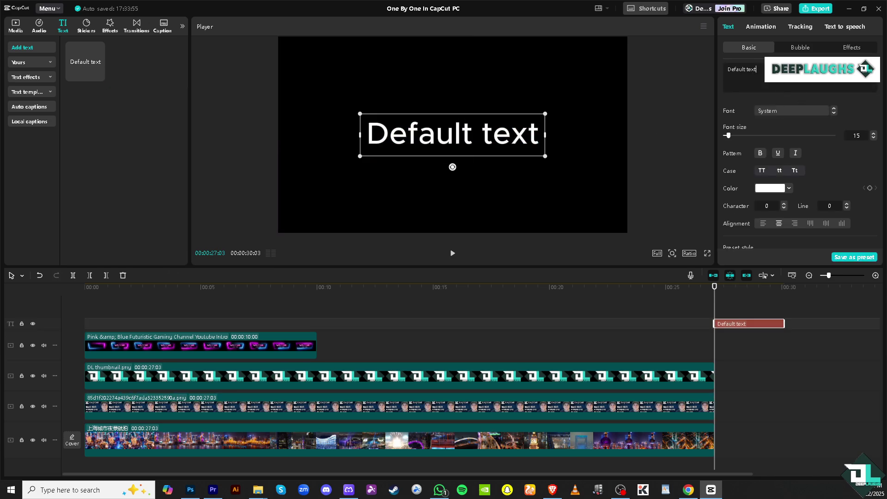
key("ctrl+a")
type("D")
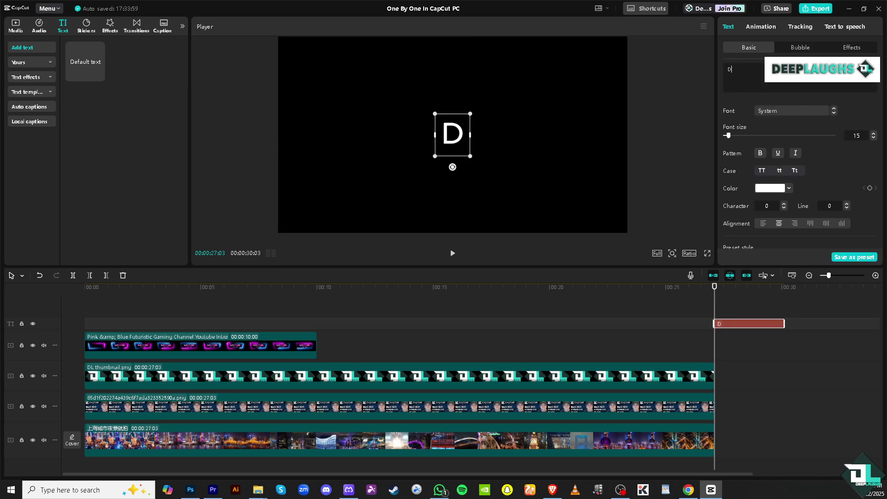
type("EEP ALUGHS")
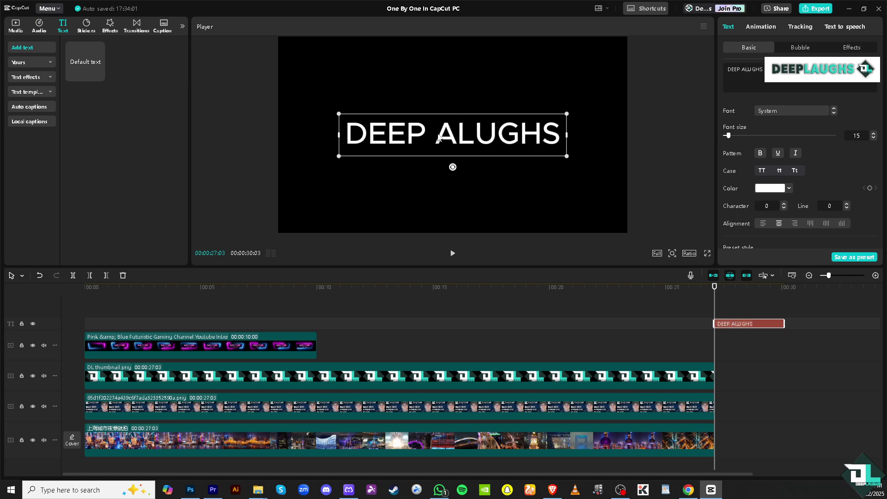
left_click(742, 70)
type("L")
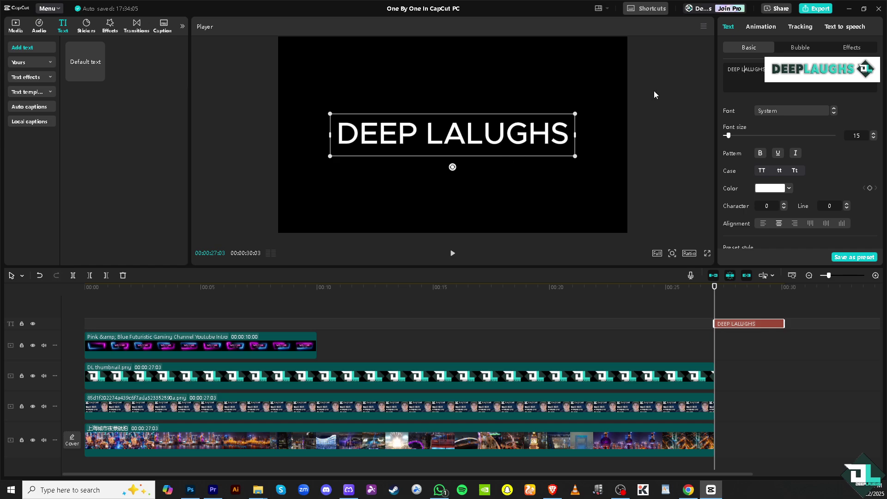
key("Delete")
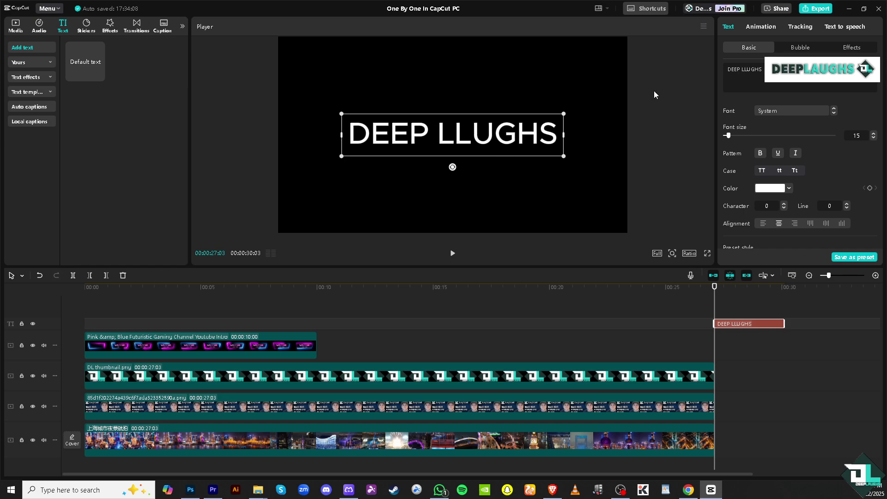
key("Delete")
type("A")
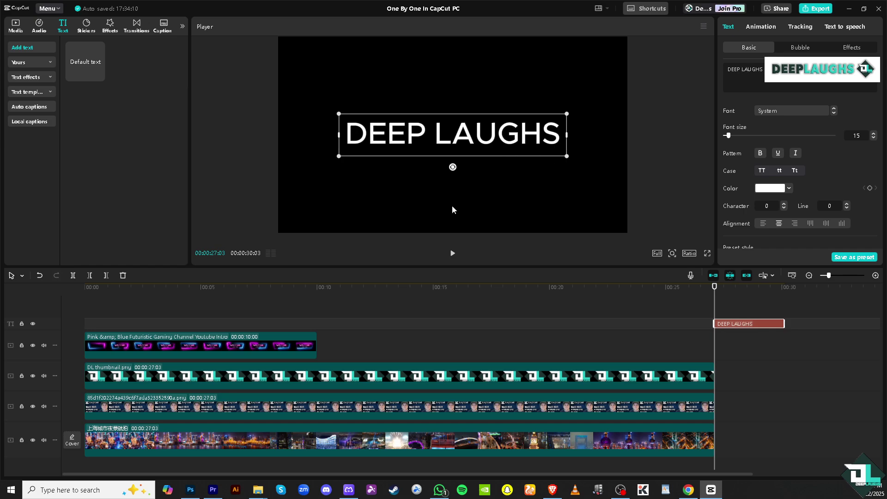
Zoom out the timeline and delete the DL thumbnail and png clips
left_click(477, 340)
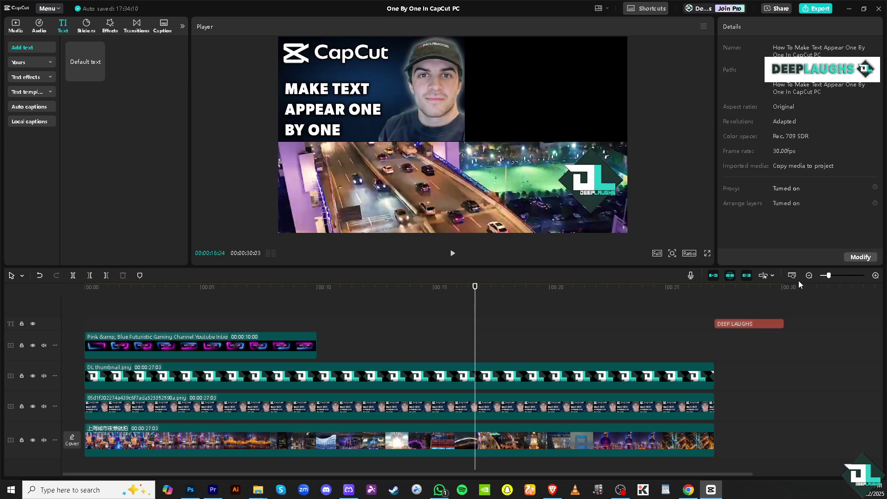
left_click(808, 275)
left_click(808, 275)
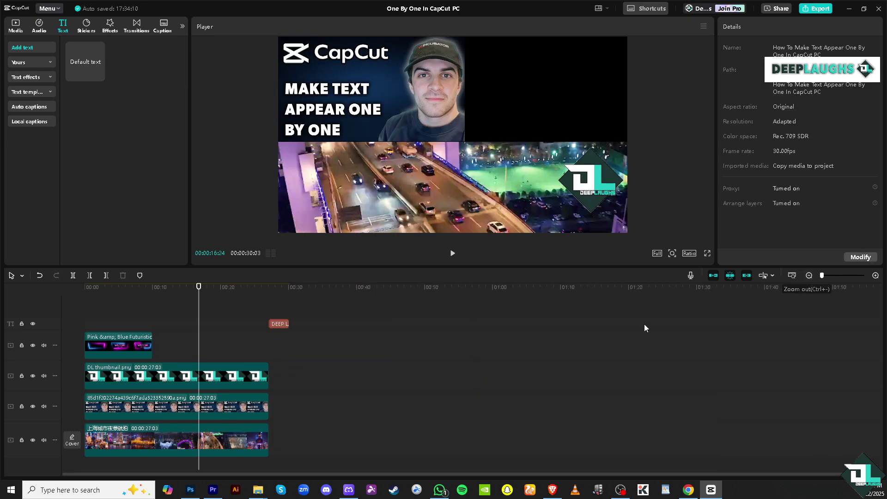
left_click(331, 441)
left_click_drag(346, 434, 164, 373)
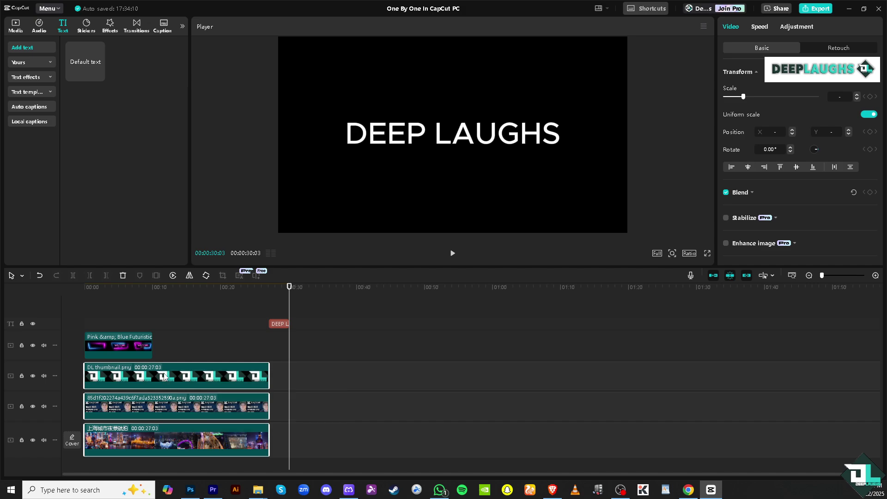
left_click(325, 386)
left_click_drag(295, 400, 176, 365)
key("Delete")
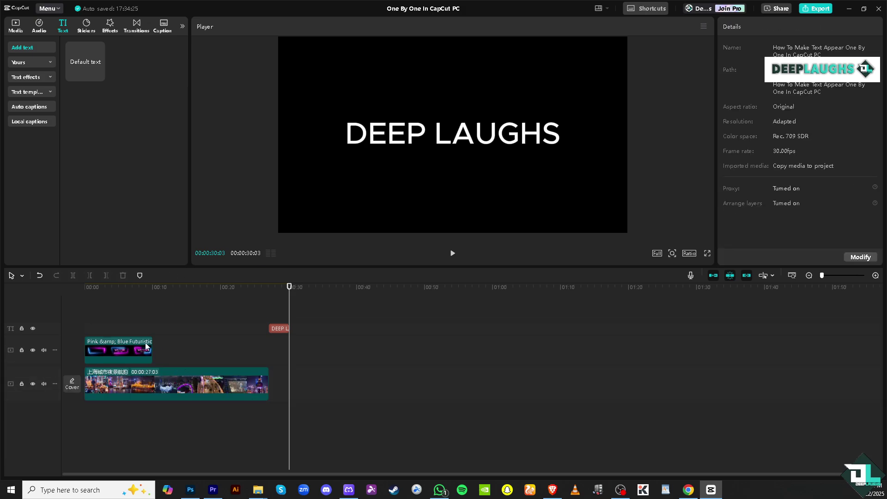
Delete the city footage clip, keeping the Pink & Blue Futuristic neon frame
left_click(146, 346)
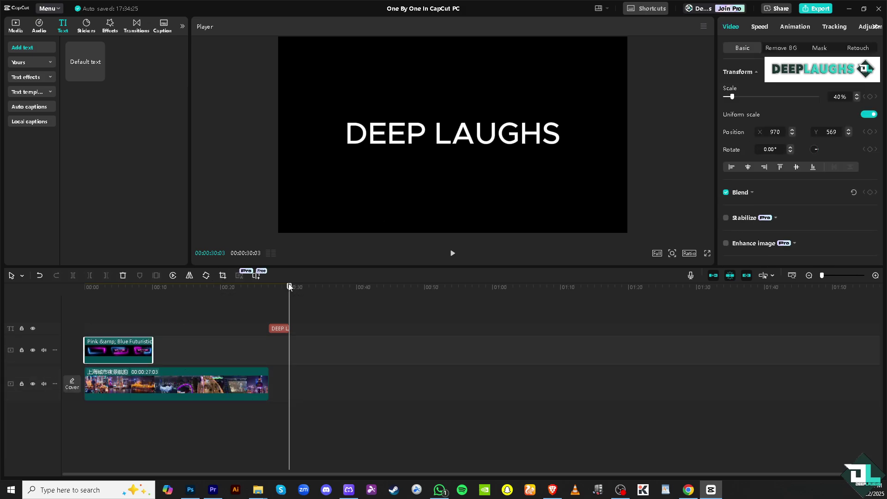
left_click_drag(289, 287, 63, 290)
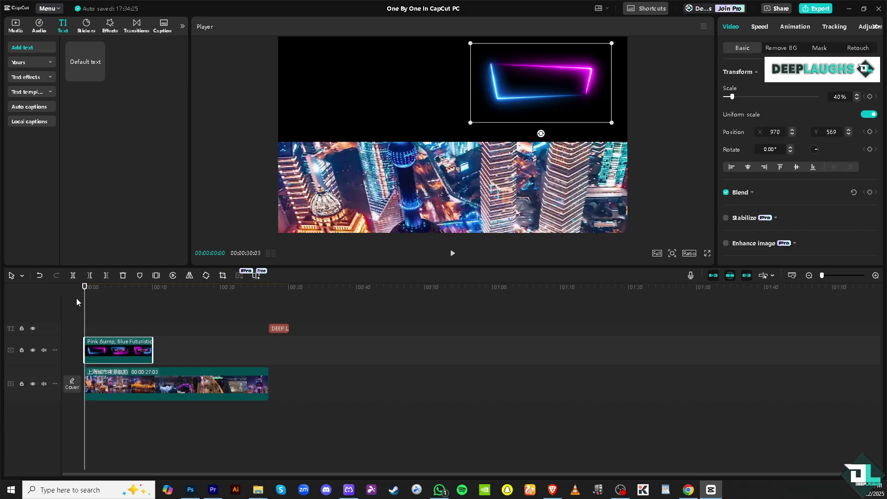
left_click(171, 384)
key("Delete")
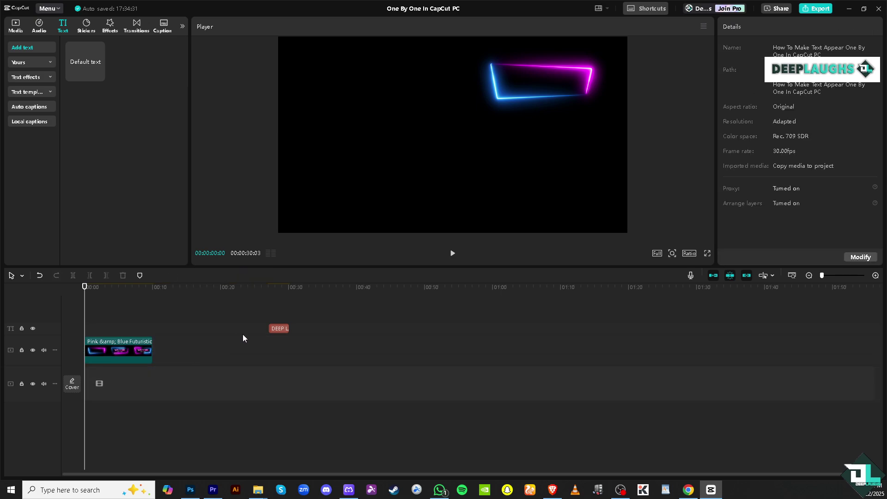
Move the title clip to 00:00 and enlarge the neon frame to 86%, repositioning it
left_click_drag(282, 328, 104, 328)
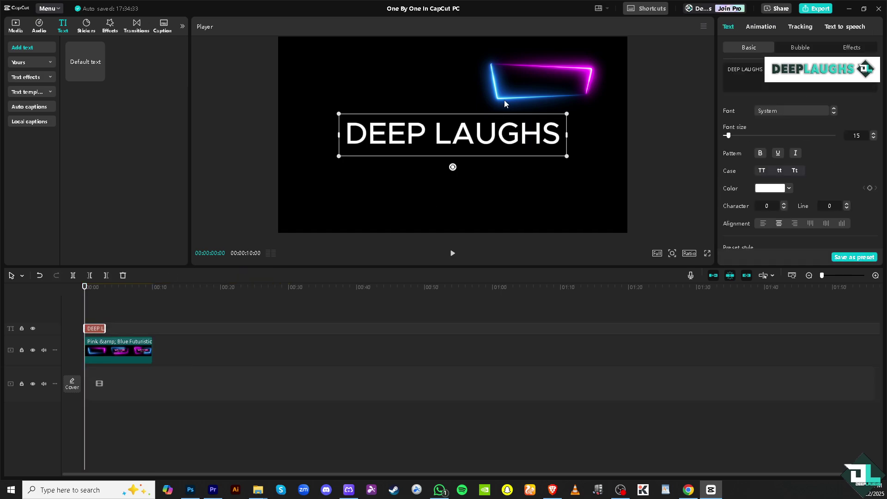
left_click(526, 79)
left_click_drag(522, 82, 423, 187)
left_click_drag(513, 149, 593, 103)
left_click_drag(480, 207, 486, 102)
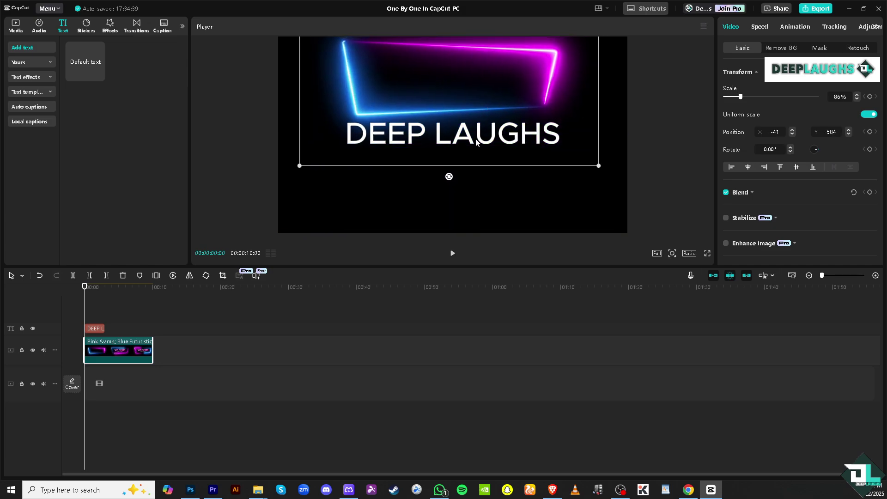
Enlarge the DEEP LAUGHS title, centre it beneath the frame, and nudge the frame lower
left_click(101, 329)
left_click_drag(453, 138, 441, 181)
left_click_drag(327, 157, 291, 148)
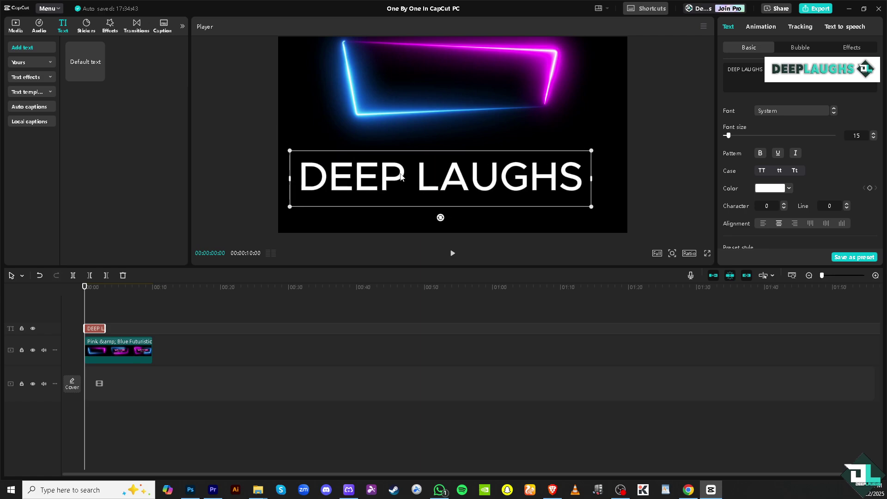
left_click_drag(406, 181, 412, 182)
left_click(426, 106)
left_click_drag(425, 106, 445, 107)
Extend the title clip to end with the 10-second neon clip
left_click_drag(103, 330, 152, 334)
left_click(145, 353)
left_click(143, 352)
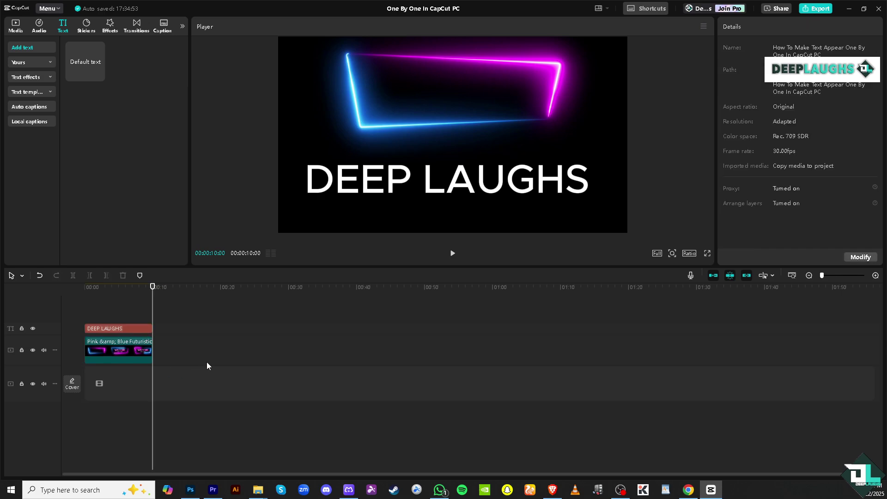
Combine the neon frame and DEEP LAUGHS clips into one compound clip, then rewind to 00:00
left_click(114, 324, "ctrl")
right_click(115, 328)
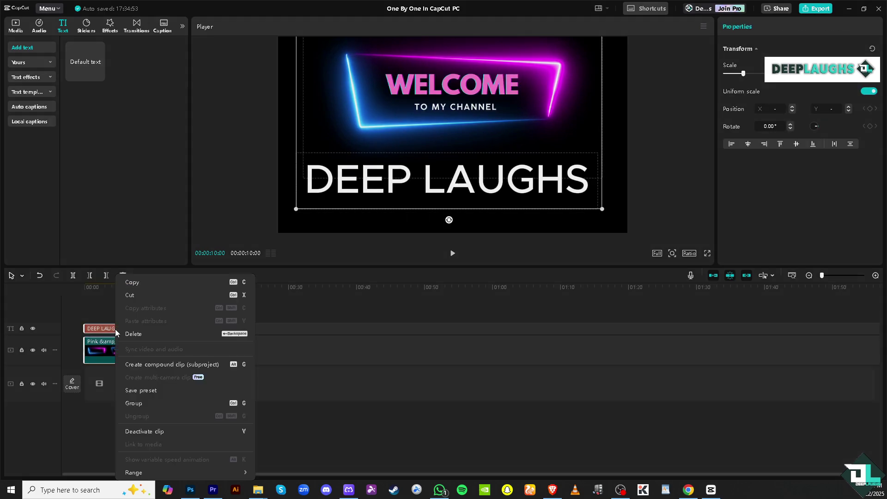
left_click(167, 367)
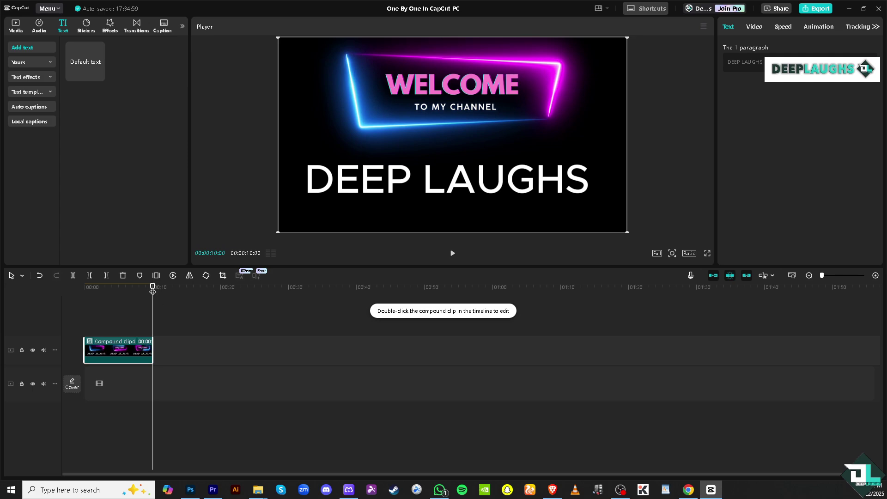
left_click_drag(152, 287, 84, 283)
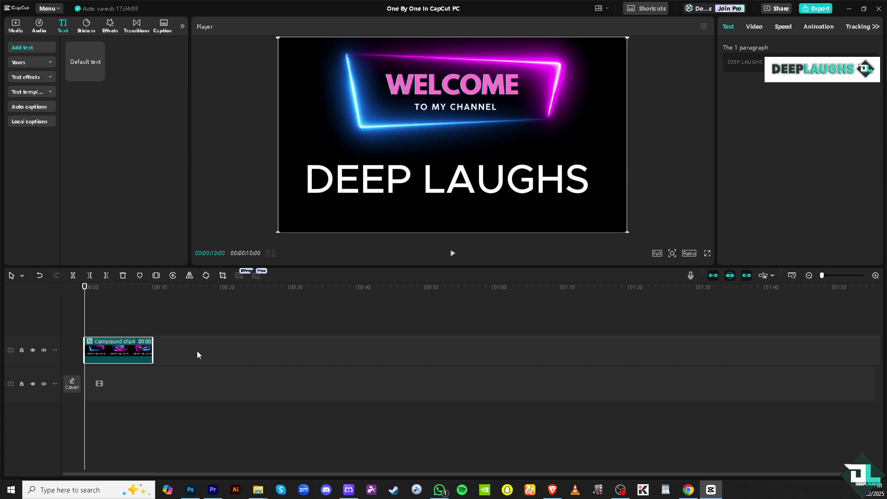
Zoom into the timeline, switch to the split tool, and place the playhead a few frames in
left_click(875, 275)
left_click(875, 276)
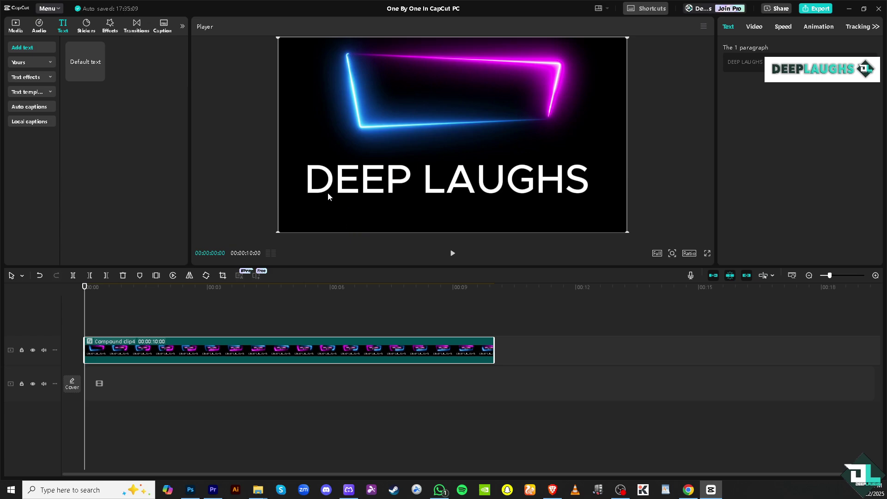
left_click(22, 277)
left_click(55, 304)
left_click(91, 287)
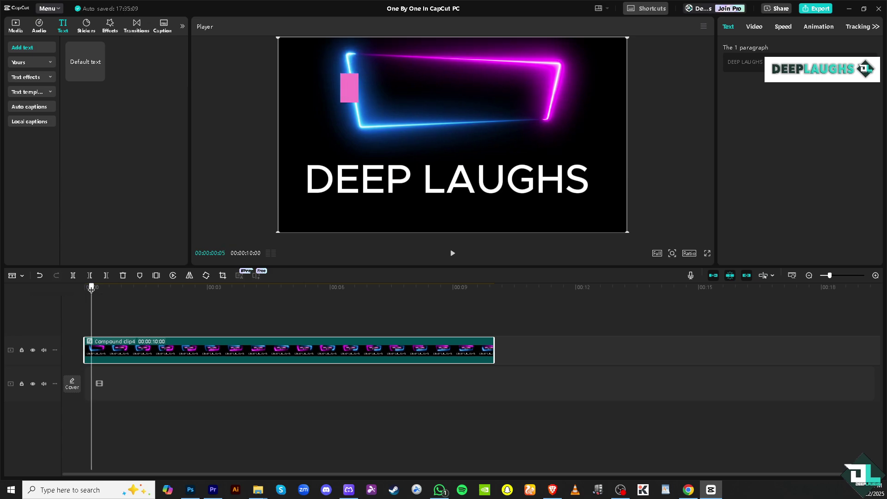
left_click_drag(91, 288, 105, 288)
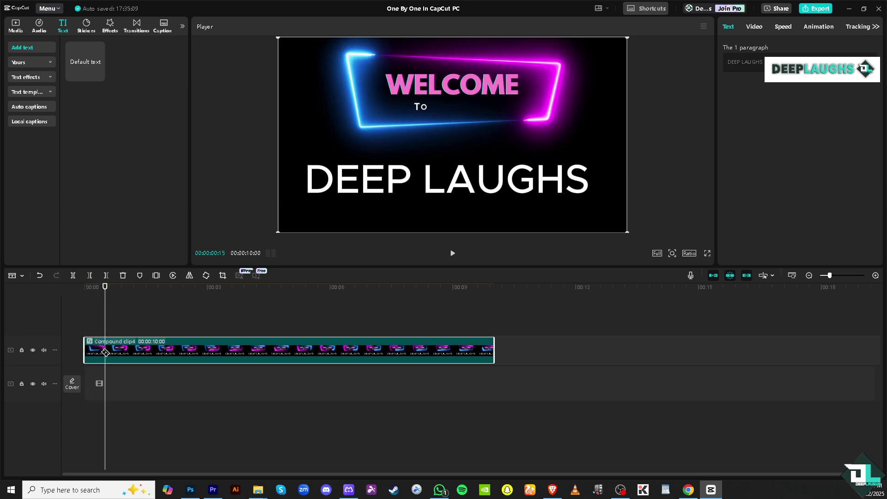
Cut the compound clip into roughly ten consecutive short pieces
left_click(107, 350)
left_click(129, 346)
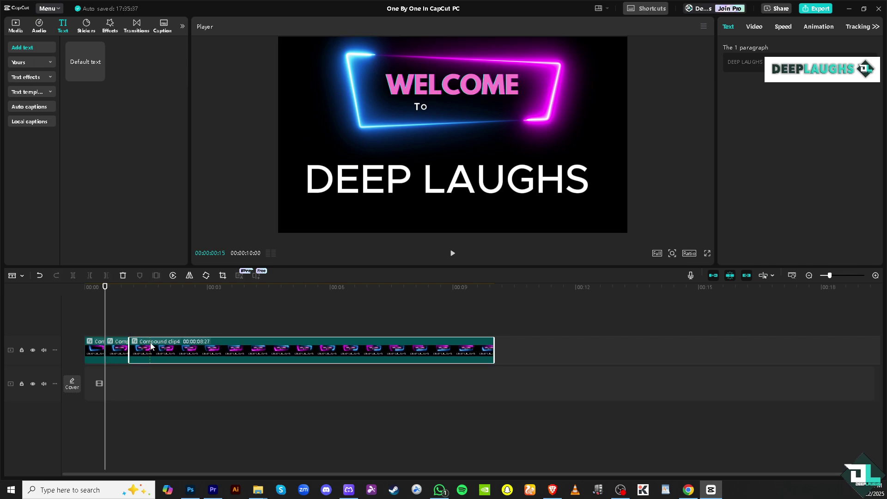
left_click(150, 346)
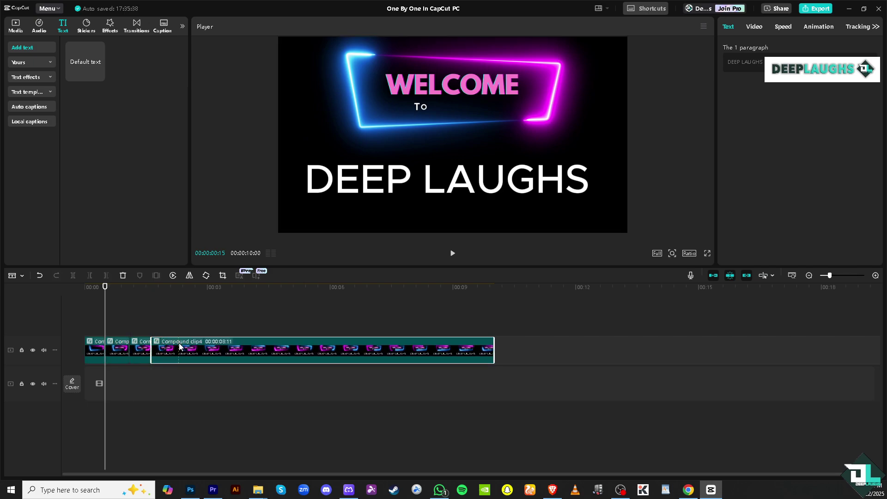
left_click(179, 346)
left_click(217, 346)
left_click(268, 346)
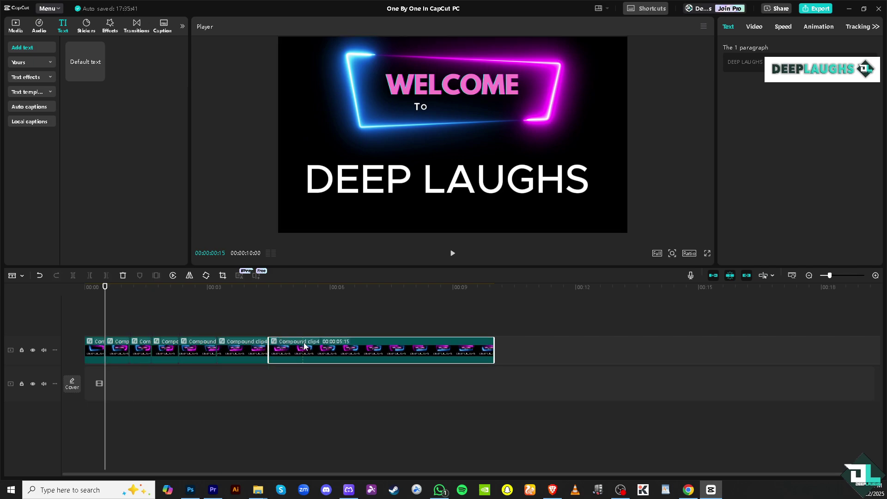
left_click(303, 346)
left_click(351, 346)
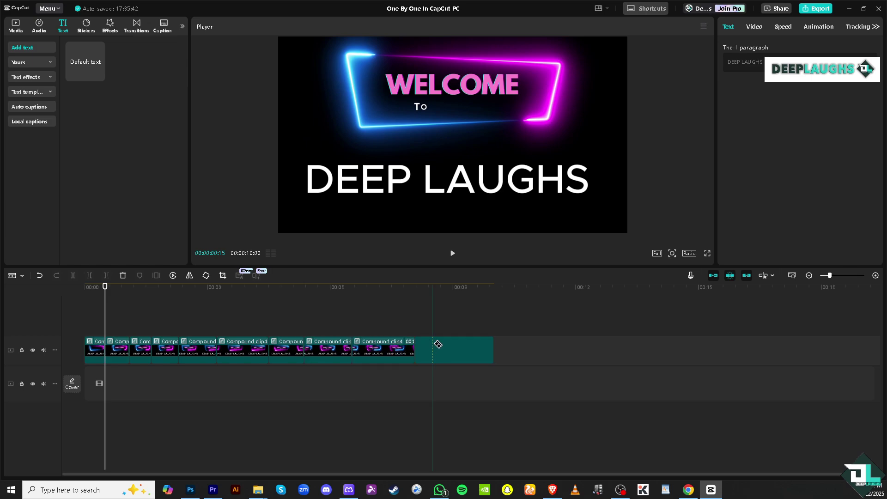
left_click_drag(438, 345, 438, 345)
Rewind the playhead to 00:00 and return to the Select tool
left_click(90, 287)
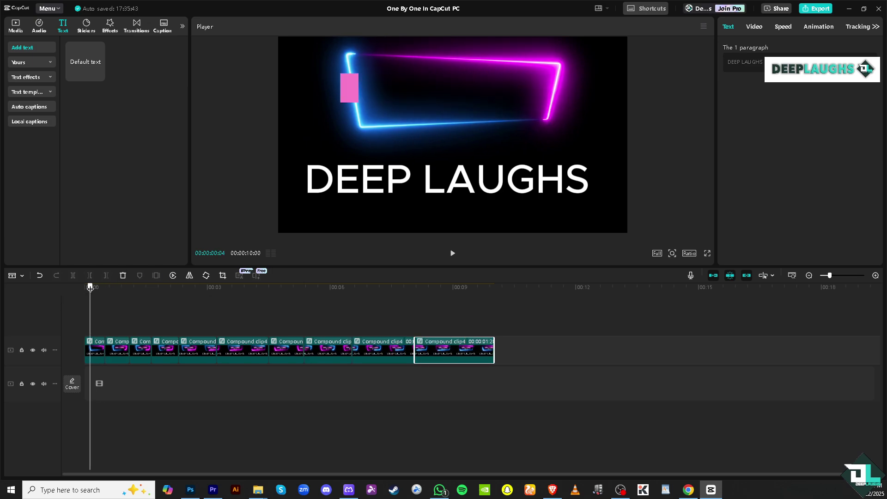
left_click_drag(90, 287, 85, 287)
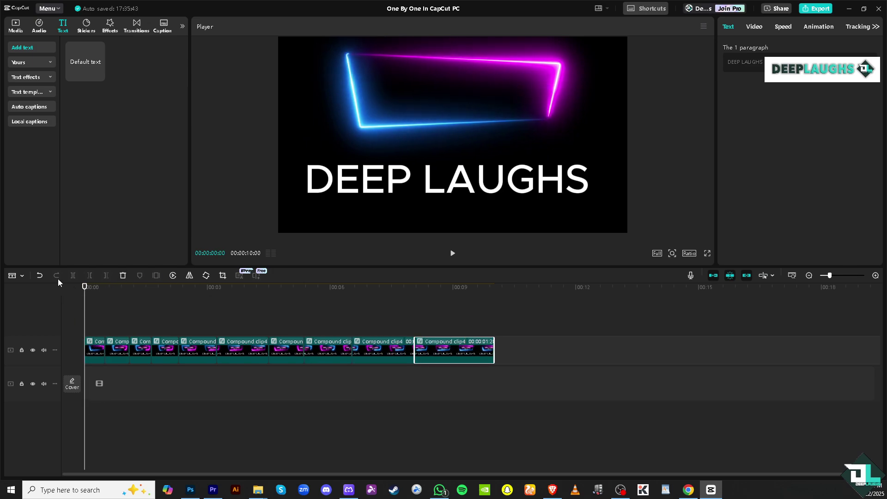
left_click(24, 275)
Give the first piece a Split mask rotated -90° at X -645, Y -33, leaving only D visible
left_click(32, 292)
left_click(97, 351)
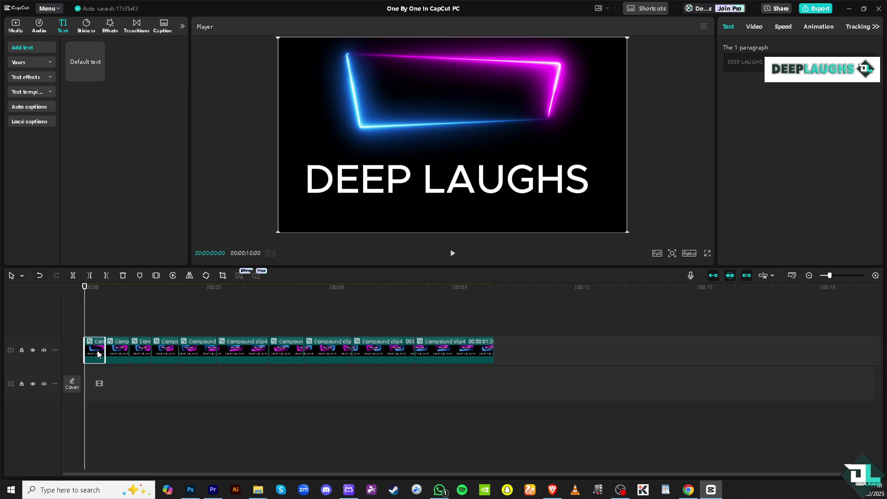
left_click(753, 28)
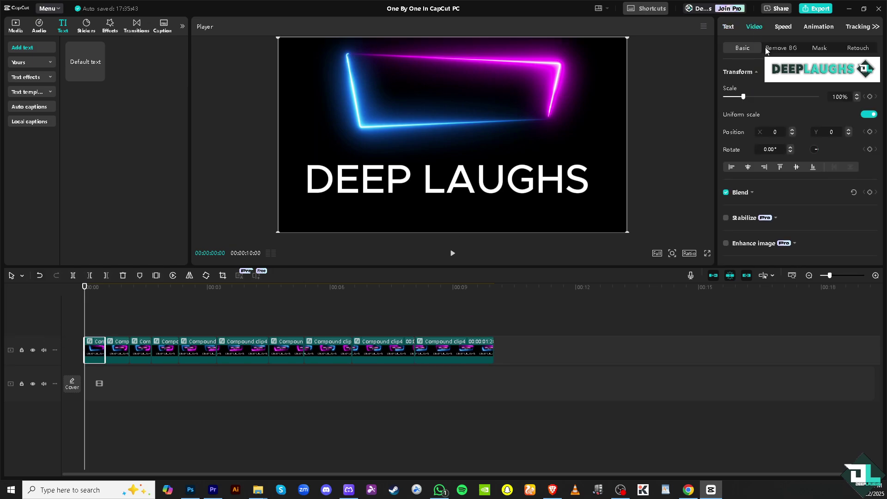
left_click(818, 48)
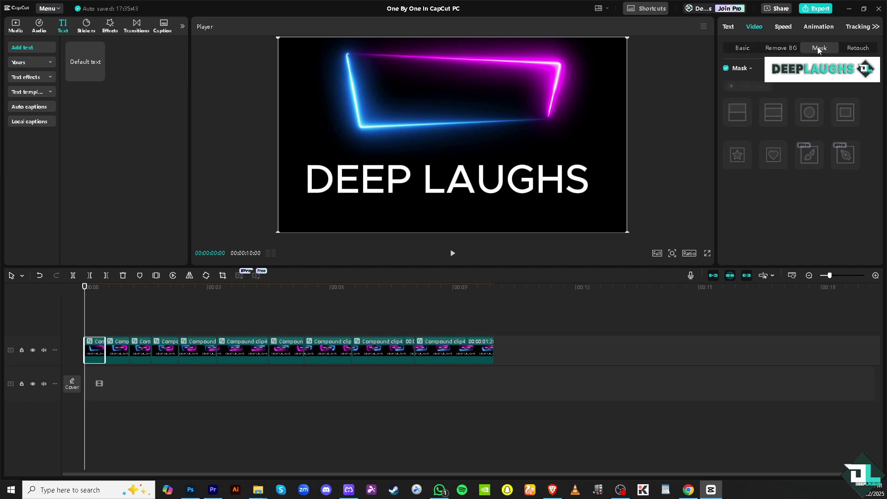
left_click(741, 90)
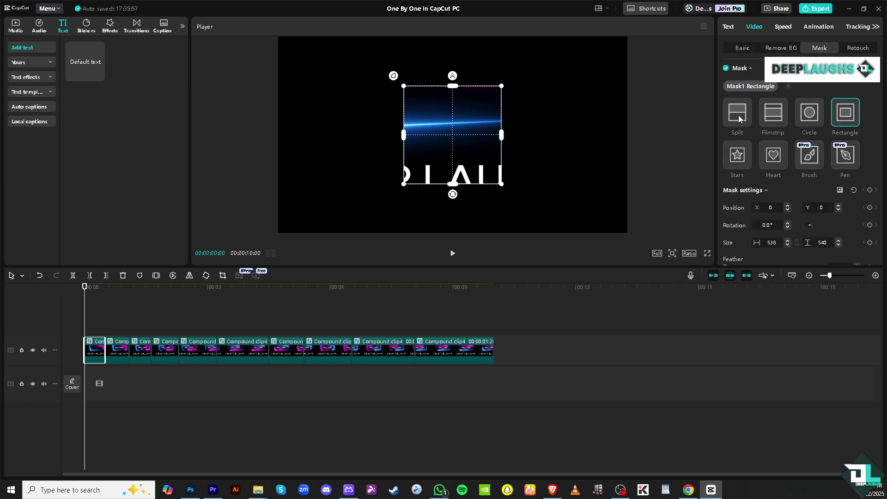
left_click(738, 116)
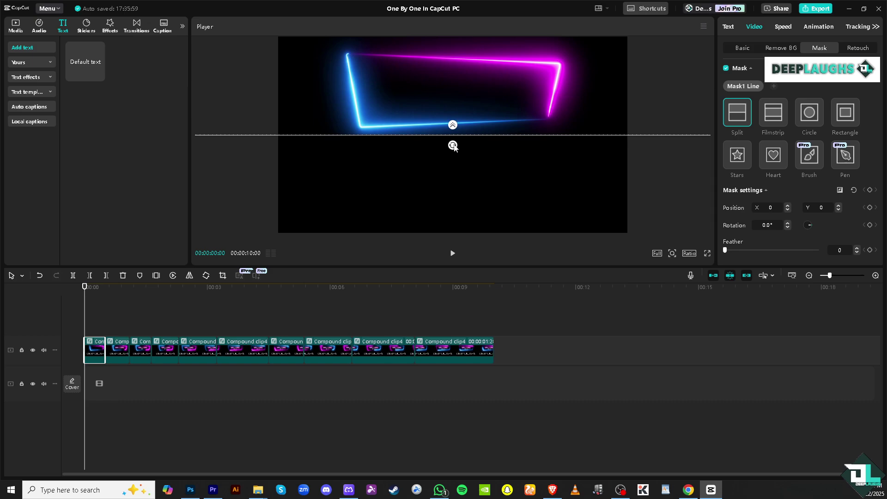
left_click_drag(454, 147, 336, 152)
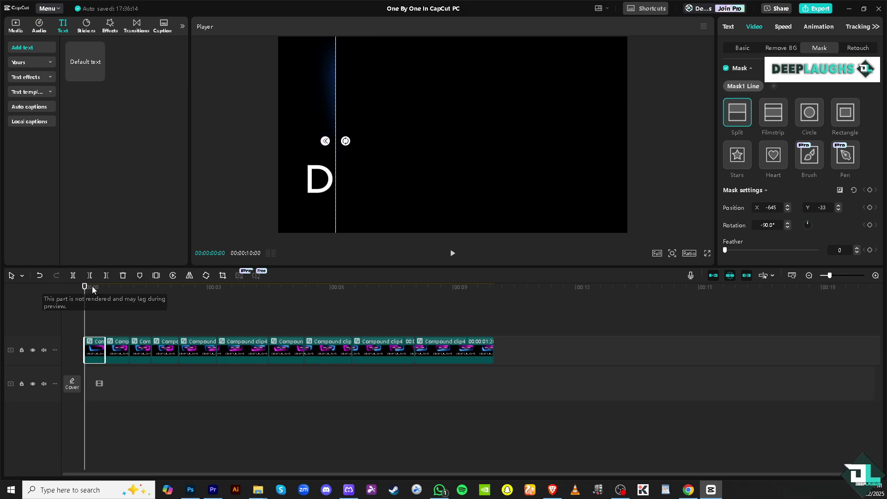
left_click_drag(84, 286, 118, 291)
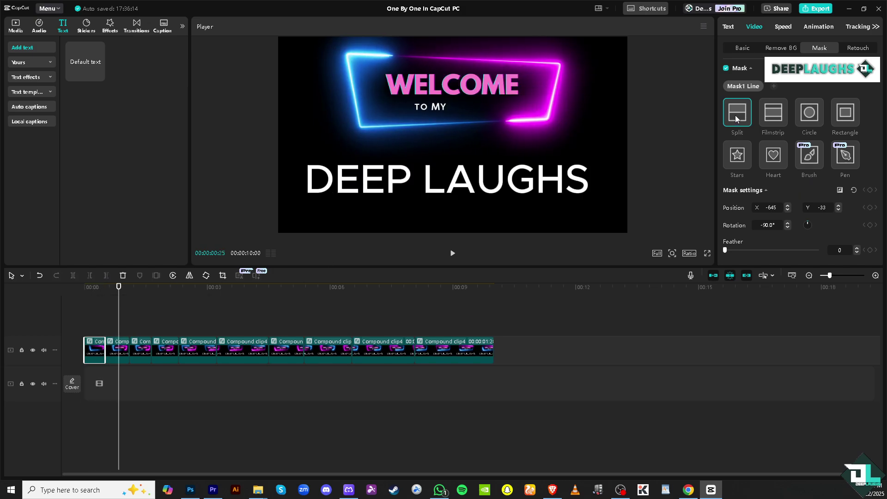
Add a vertical Split mask to the second piece so only DE shows
left_click(116, 349)
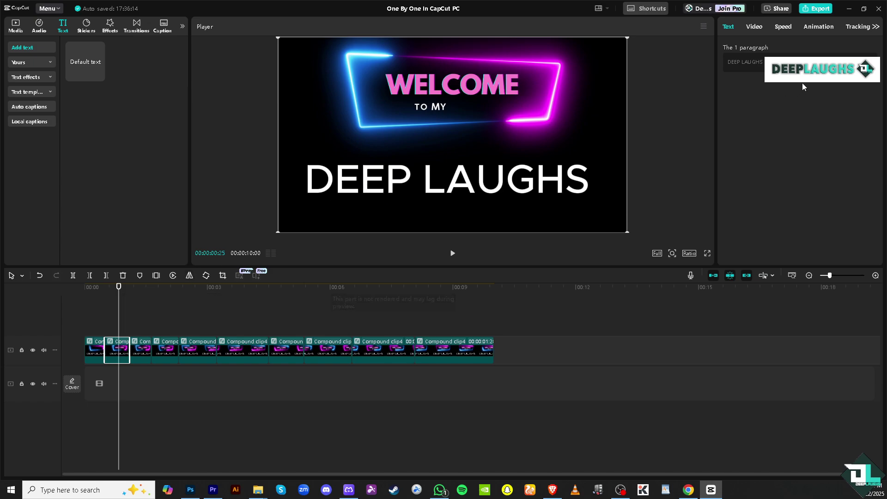
left_click(754, 29)
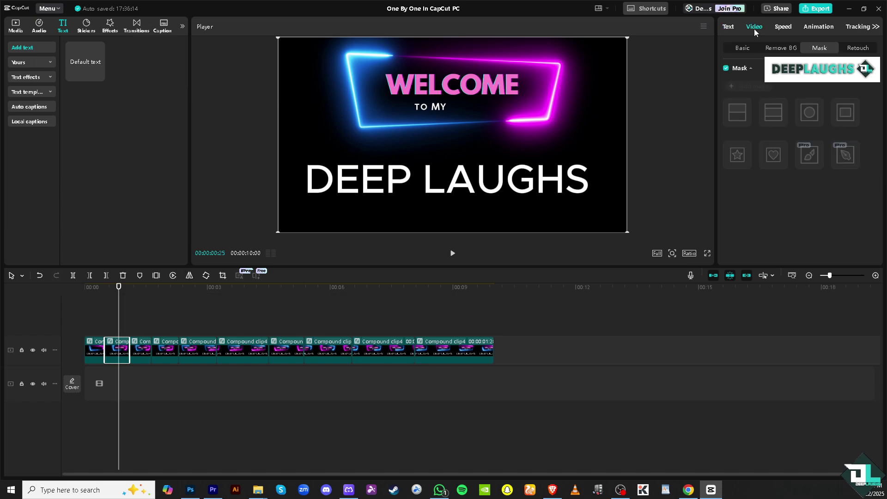
left_click(731, 88)
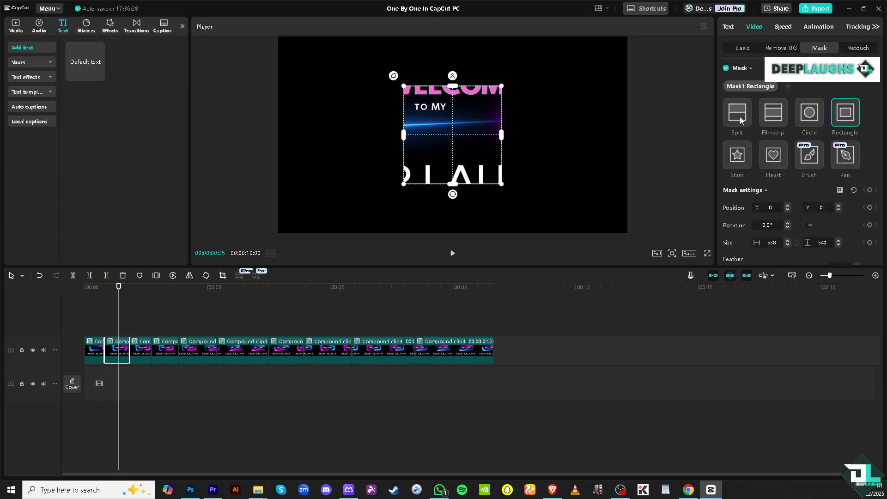
left_click(738, 119)
left_click_drag(455, 146, 501, 129)
left_click_drag(457, 163, 364, 165)
Add a vertical Split mask to the third piece so only DEE shows
left_click(143, 355)
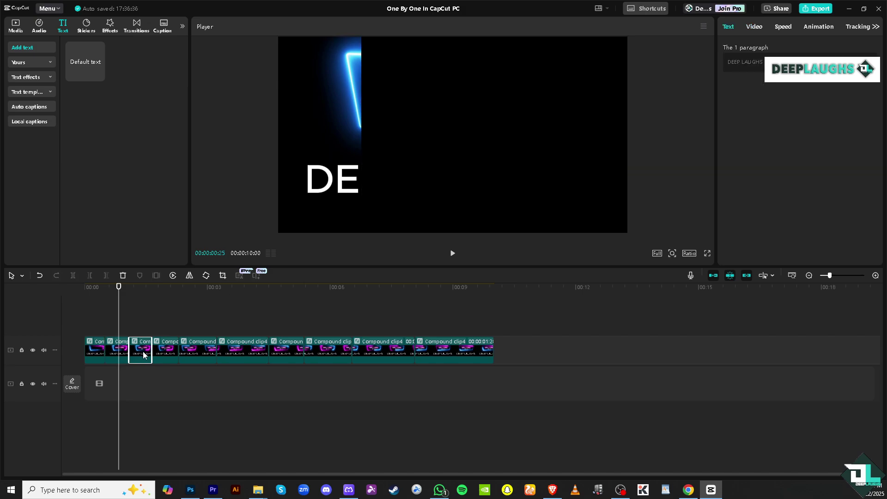
left_click(140, 286)
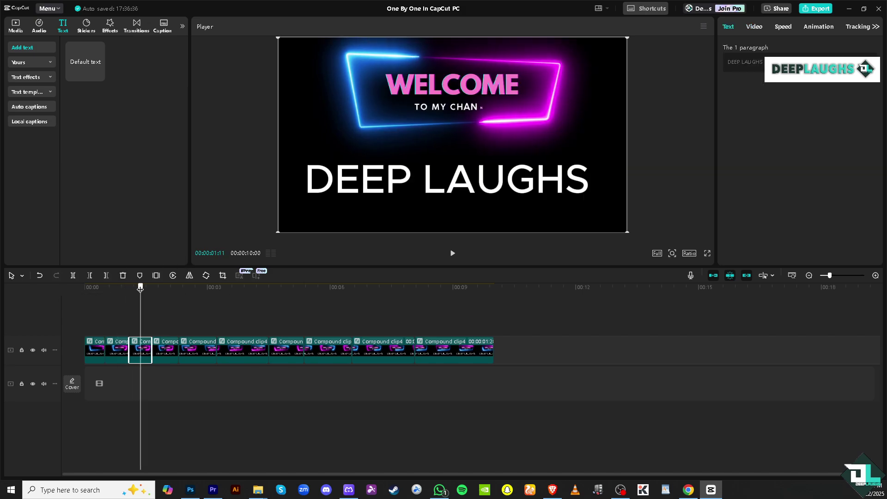
left_click(753, 28)
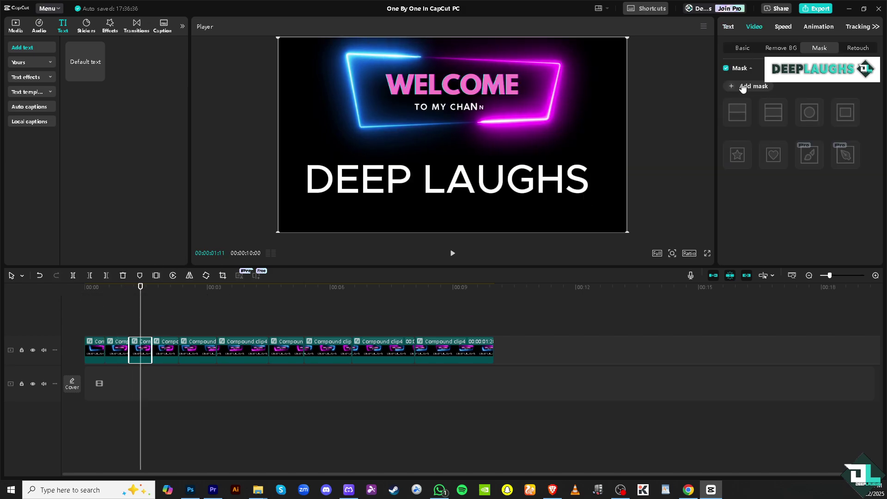
left_click(741, 88)
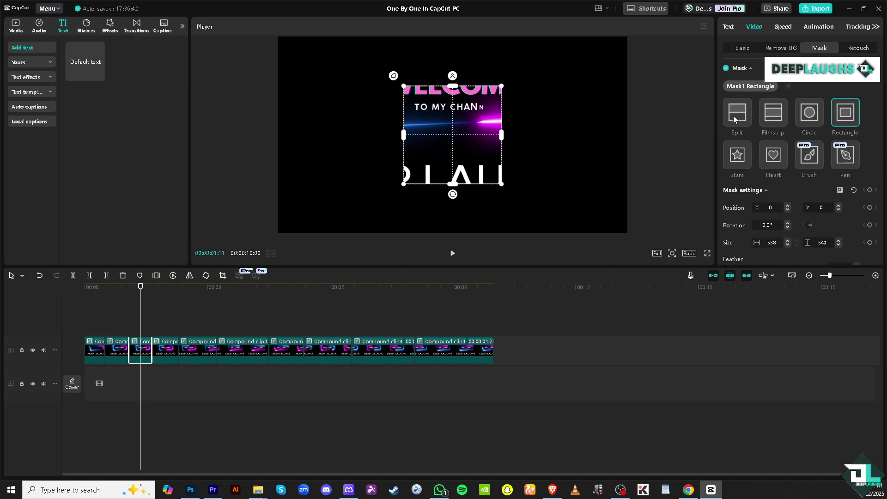
left_click(735, 118)
left_click_drag(453, 148, 386, 154)
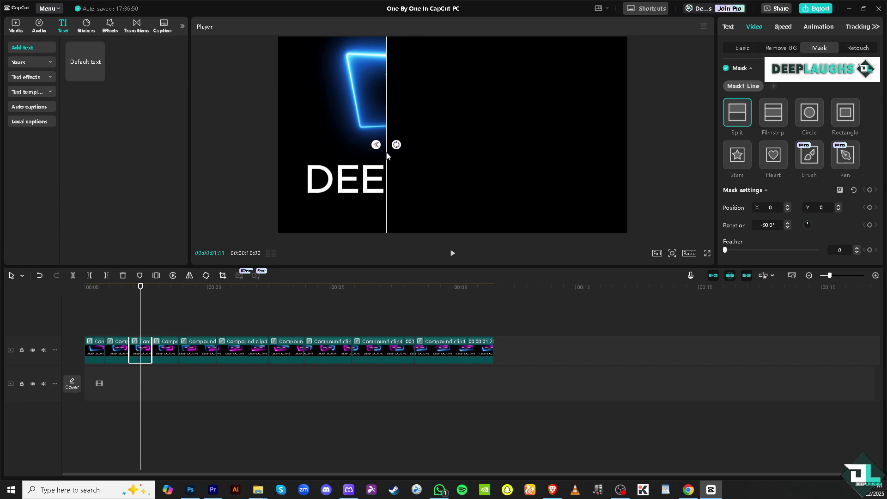
Add a -90° Split mask to the fourth piece so only DEEP shows
left_click(163, 352)
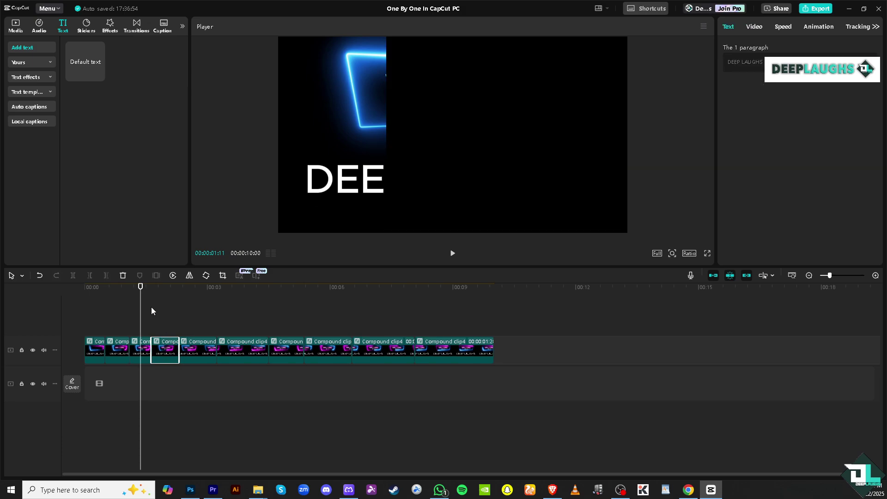
key("space")
key("space")
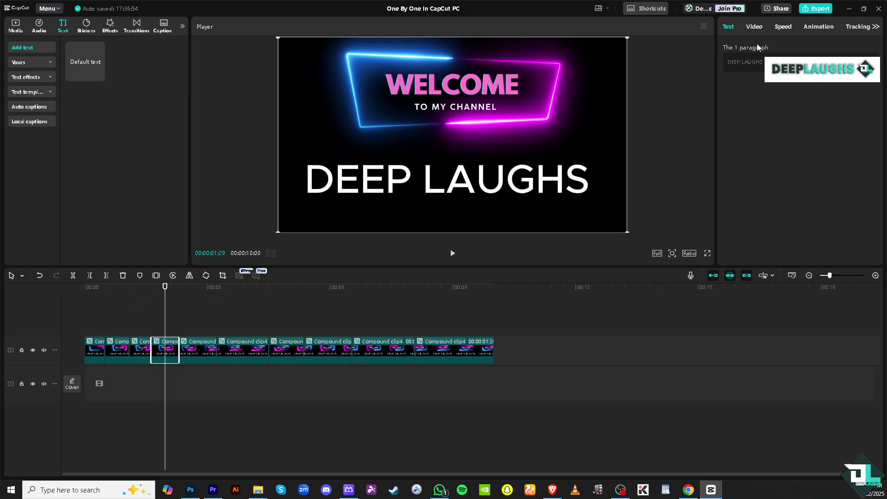
left_click(755, 27)
left_click(748, 79)
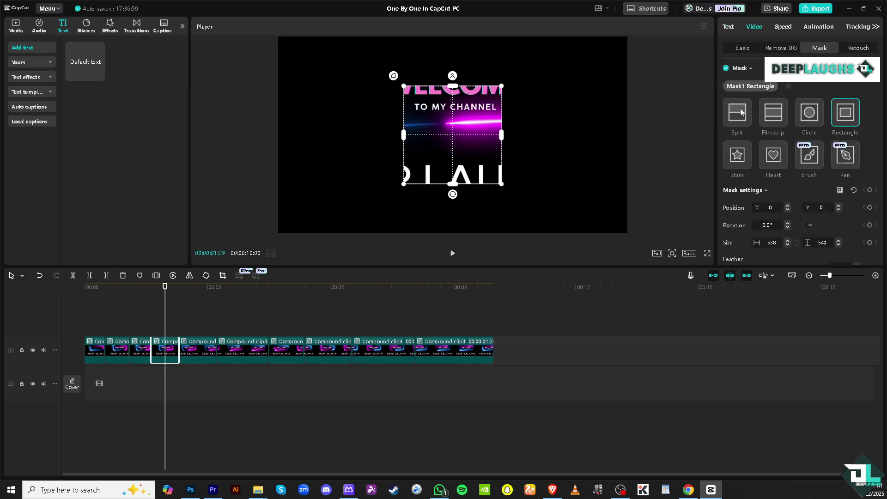
left_click(738, 119)
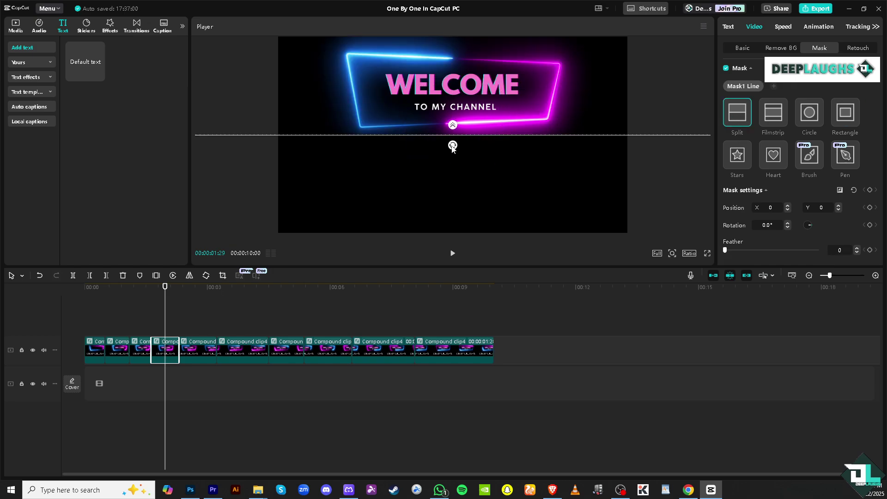
left_click_drag(452, 147, 417, 170)
Add a -90° Split mask to the fifth piece so only DEEP L shows
left_click(193, 352)
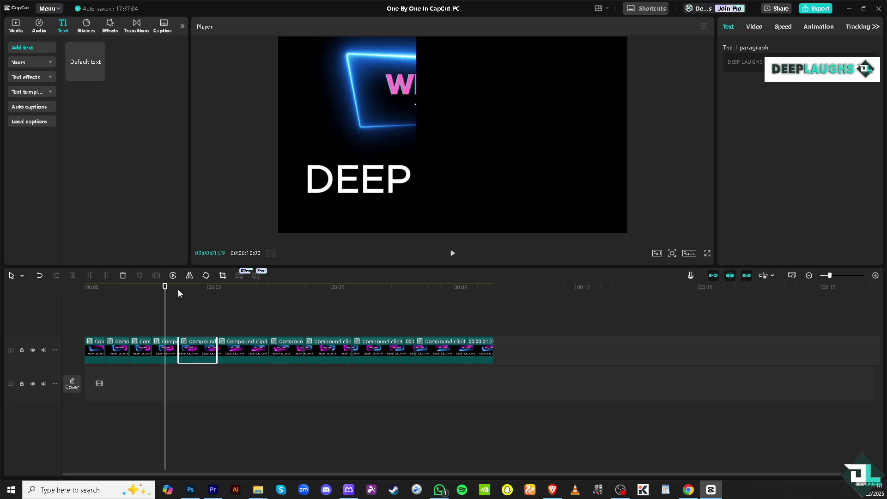
left_click_drag(179, 287, 199, 288)
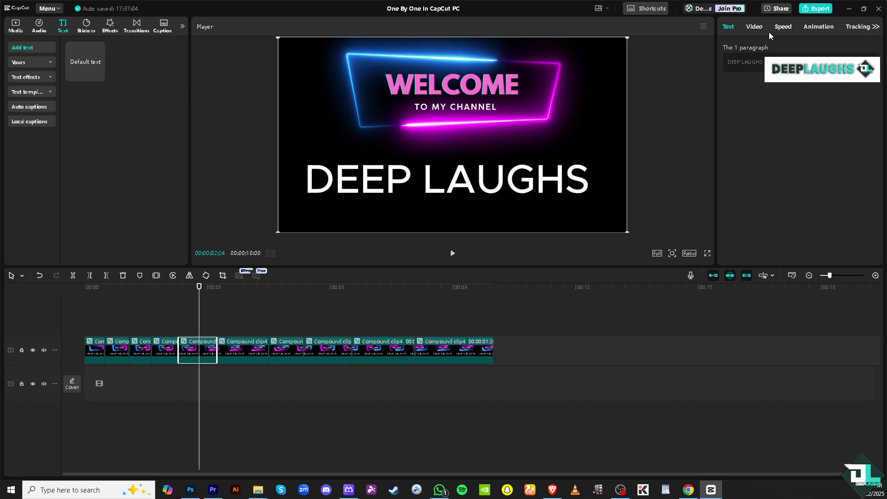
left_click(754, 29)
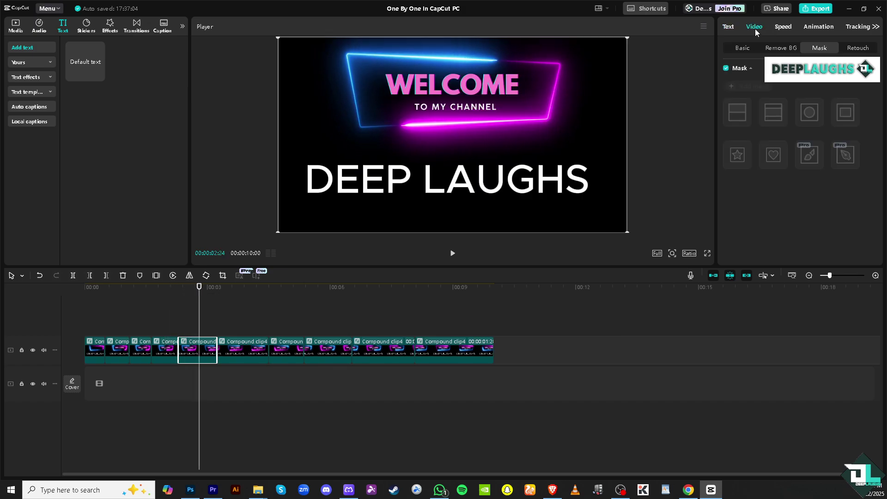
left_click(744, 90)
left_click(738, 113)
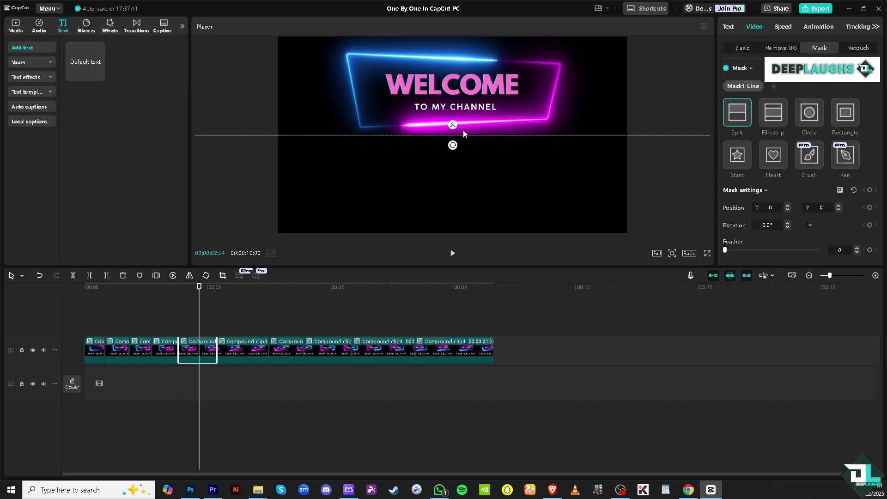
mouse_move(455, 147)
left_mouse_down()
mouse_move(472, 131)
mouse_move(447, 152)
left_mouse_up()
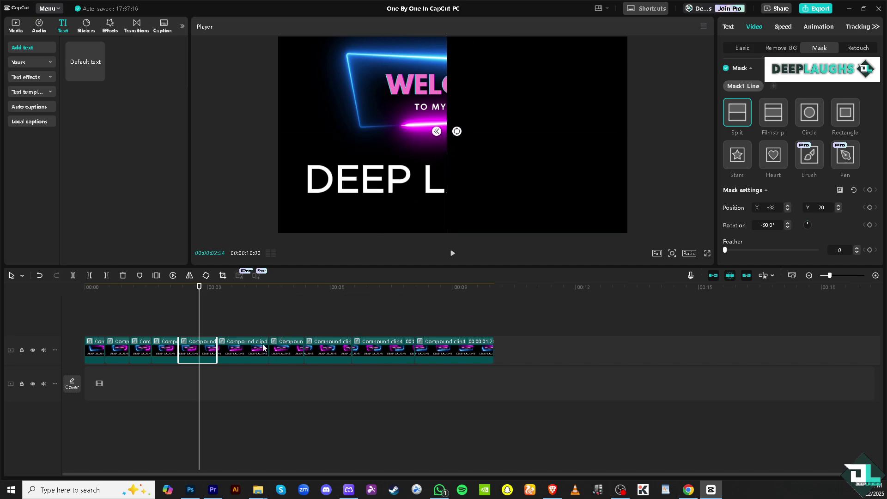
Give the next compound clip a vertical split mask revealing DEEP LA
left_click(245, 350)
left_click_drag(200, 285, 248, 286)
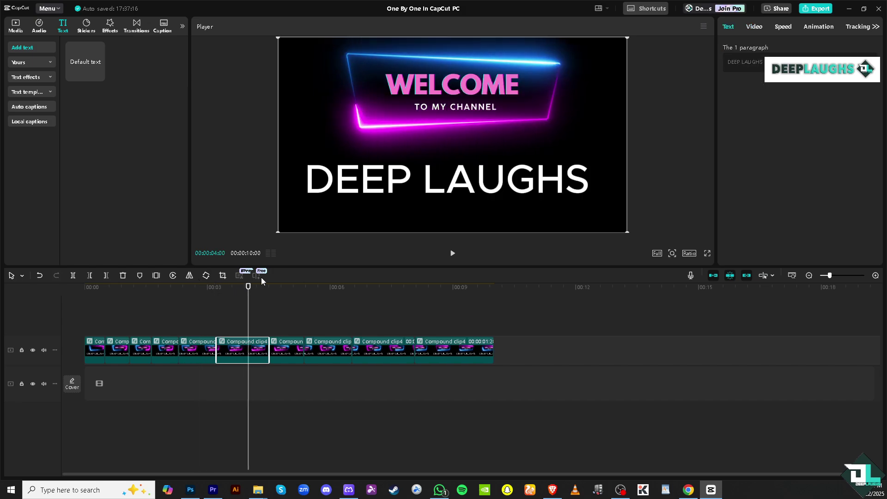
left_click(756, 28)
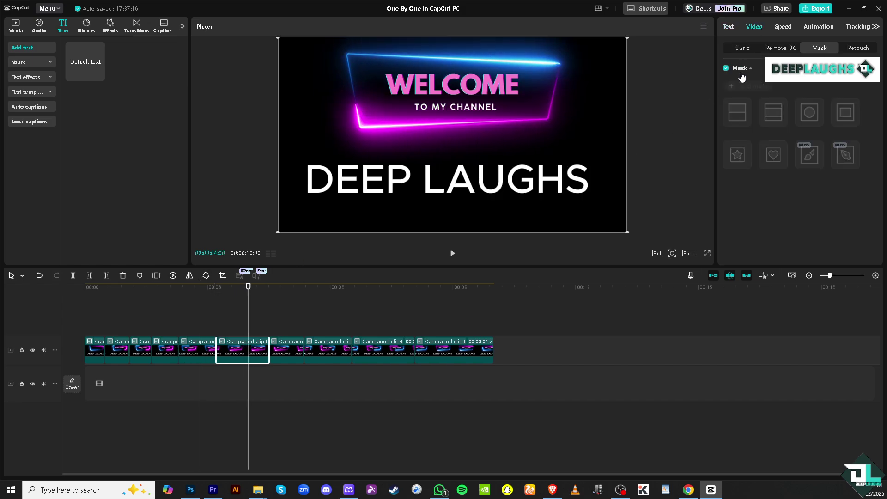
left_click(740, 89)
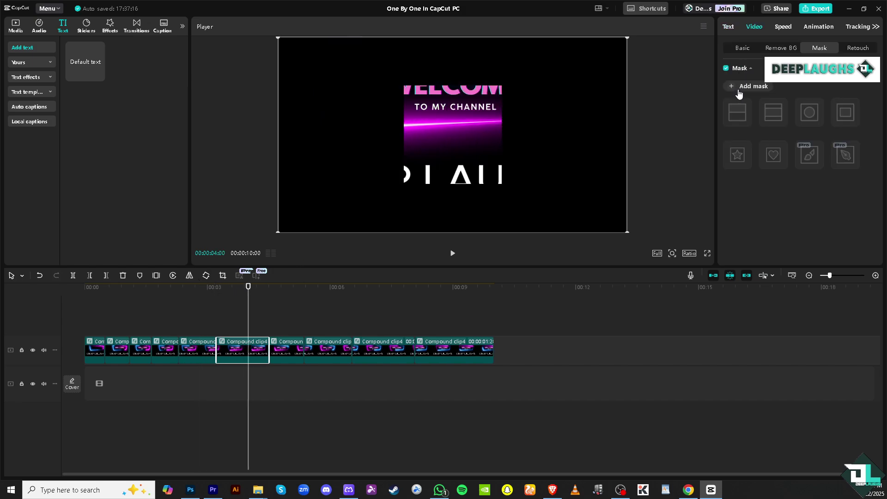
left_click(739, 114)
left_click_drag(453, 145, 478, 151)
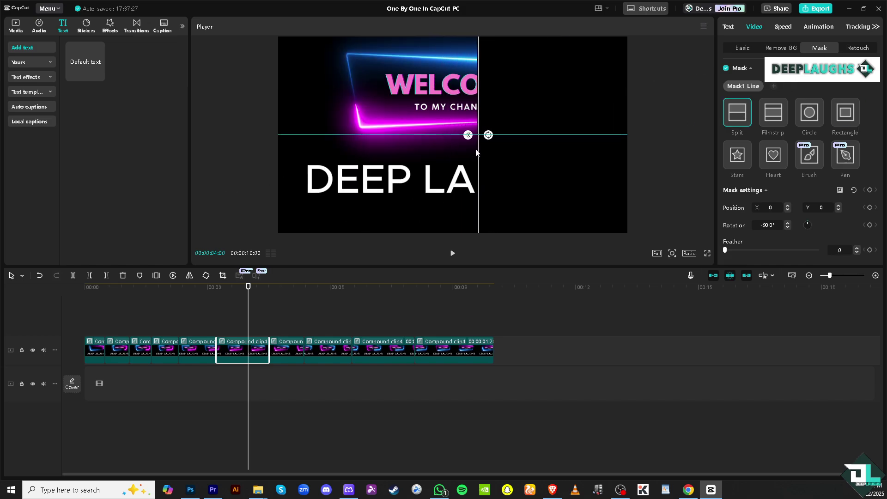
Add a vertical split mask to the following clip to reveal DEEP LAU
left_click(288, 350)
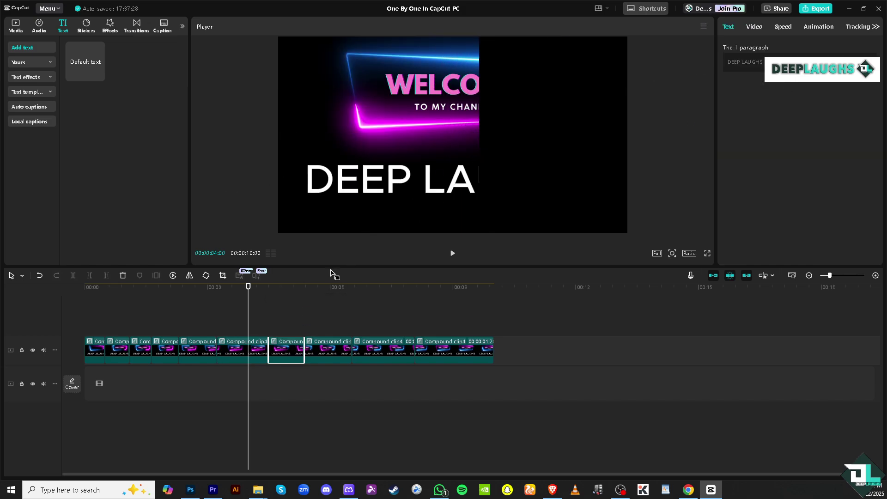
left_click_drag(248, 287, 298, 288)
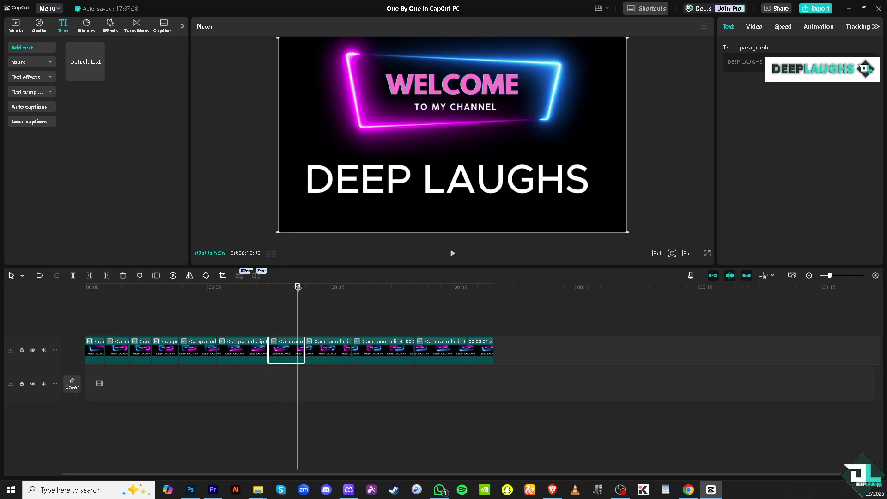
left_click(755, 27)
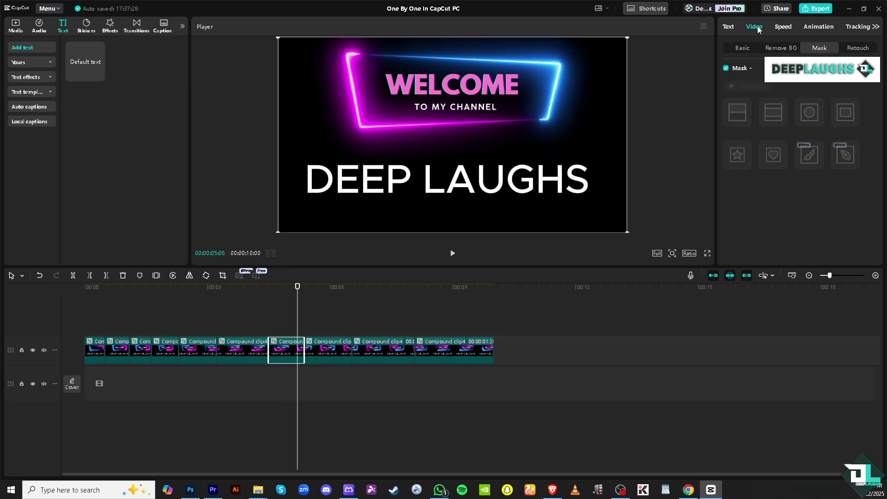
left_click(749, 69)
left_click(741, 69)
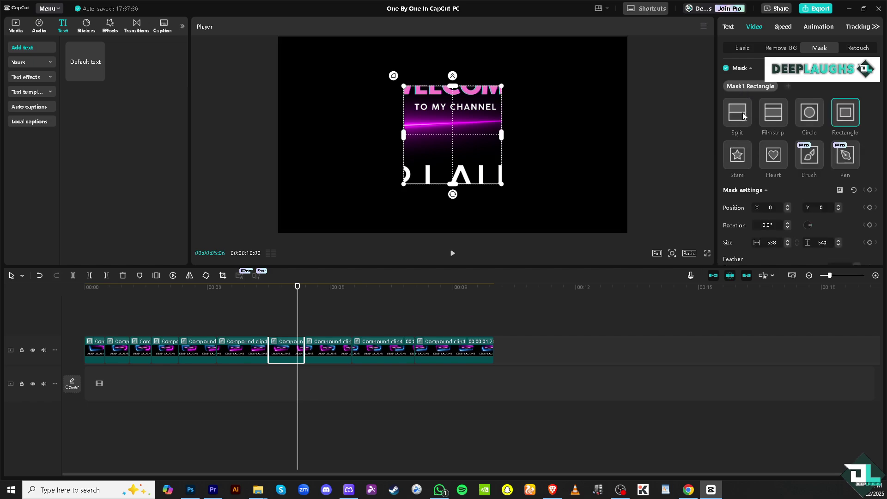
left_click(739, 115)
left_click_drag(458, 149, 509, 154)
Mask the third clip with a -90° split line moved to X 457, revealing DEEP LAUG
left_click(337, 350)
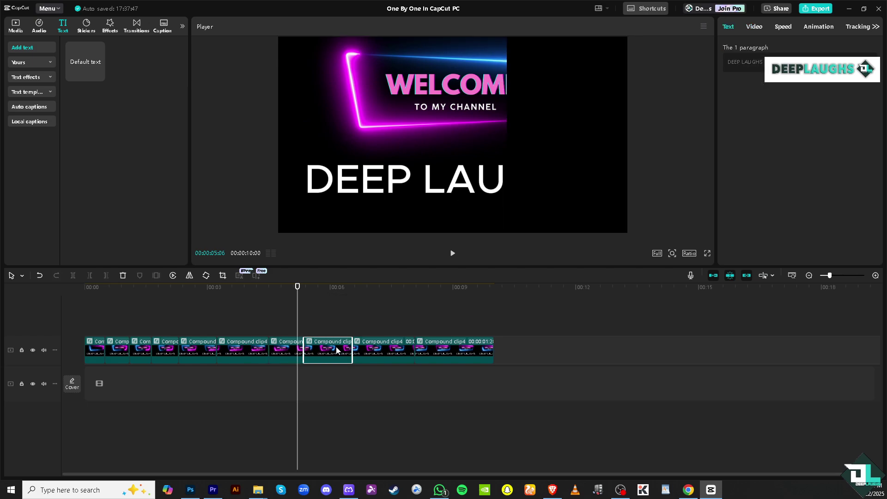
left_click(298, 287)
left_click_drag(299, 287, 340, 287)
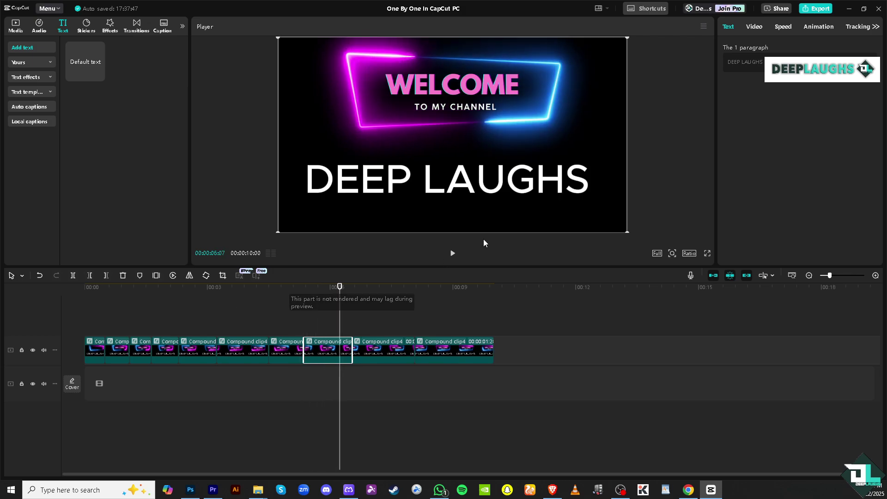
left_click(754, 28)
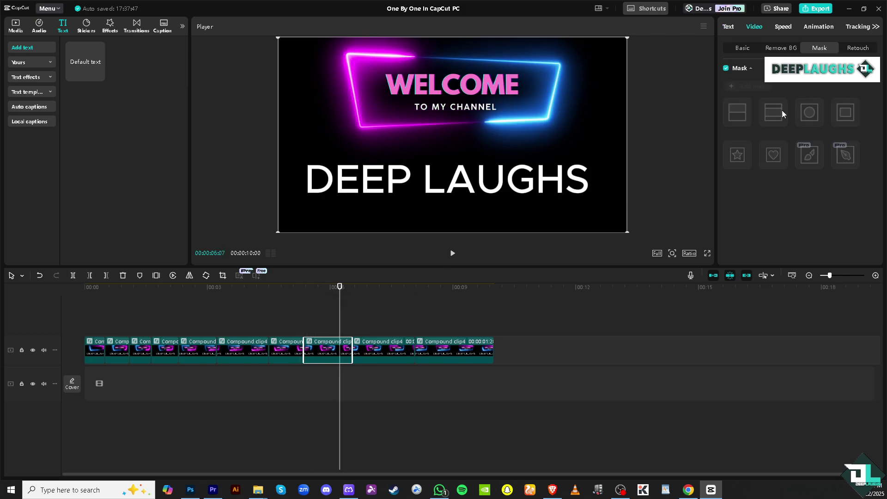
left_click(738, 70)
left_click(740, 68)
left_click(739, 86)
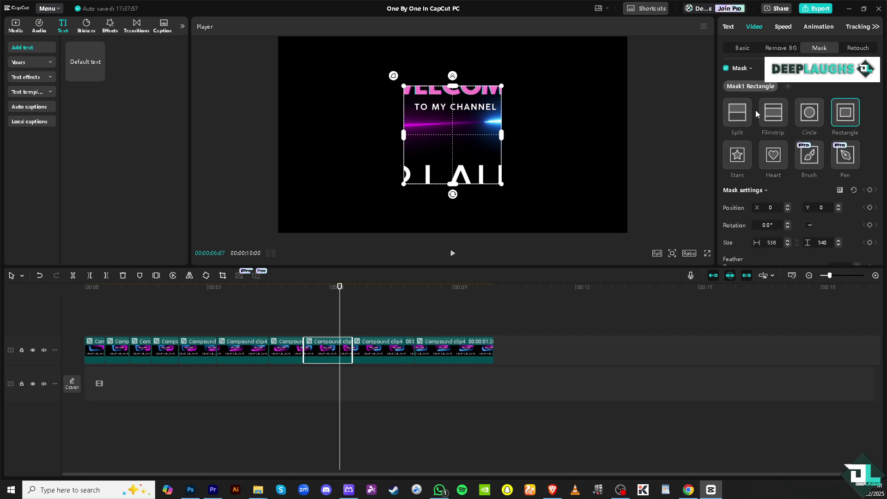
left_click(737, 113)
left_click_drag(453, 144, 487, 123)
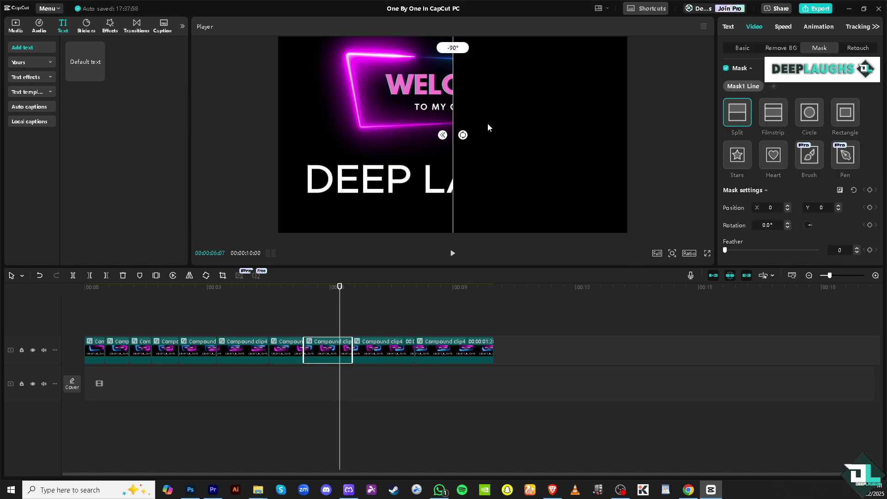
left_click_drag(456, 148, 539, 149)
left_click_drag(340, 287, 383, 291)
Add a vertical split mask to the next compound clip, shifted right to reveal more letters
left_click(396, 353)
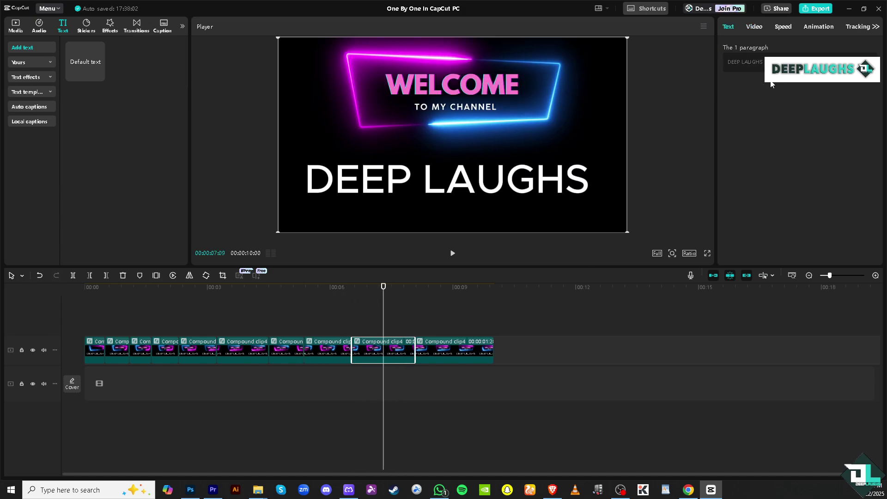
left_click(754, 26)
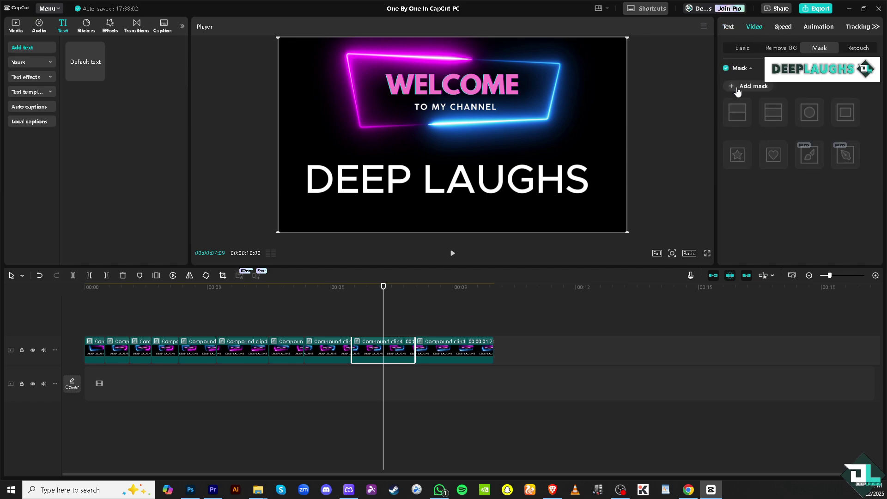
left_click(739, 86)
left_click(738, 112)
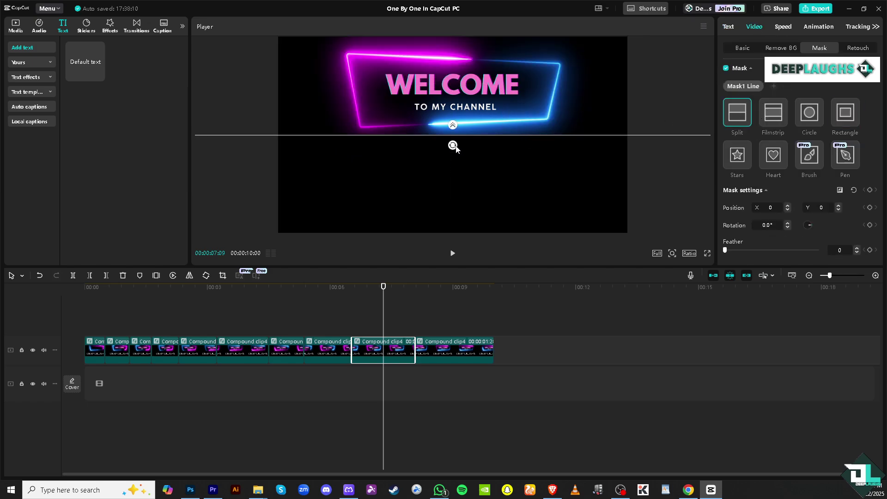
left_click_drag(455, 146, 570, 159)
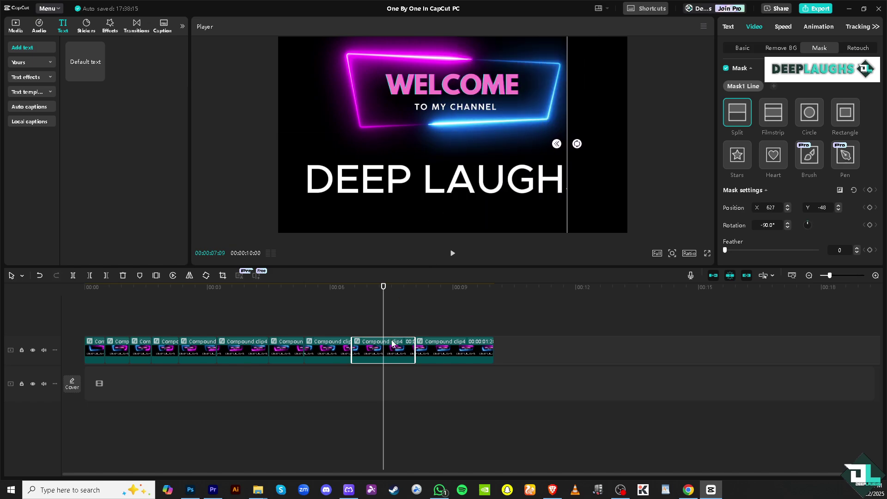
Give the last compound clip a -90° split mask at X 855, Y -94, revealing DEEP LAUGHS
left_click(436, 351)
left_click_drag(384, 287, 452, 287)
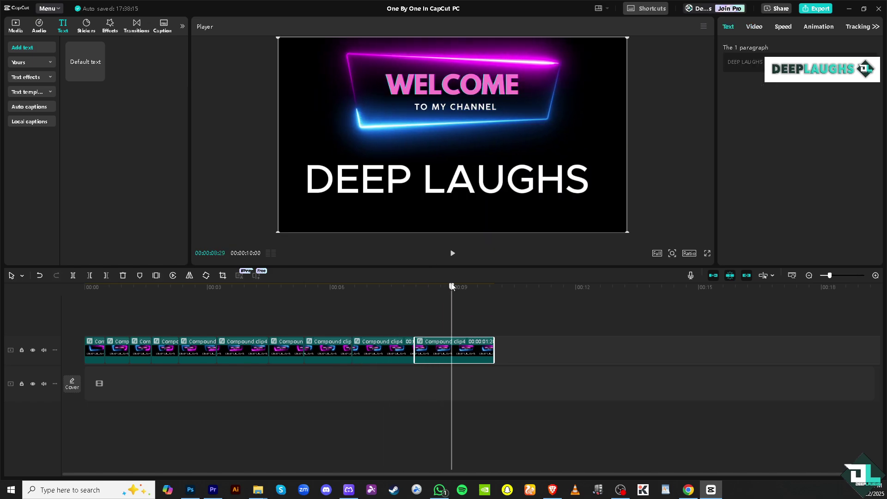
left_click(755, 27)
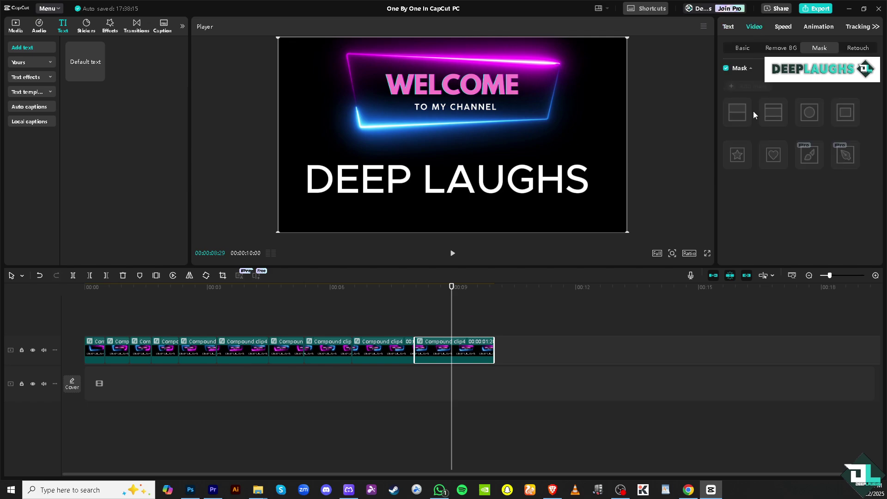
left_click(742, 86)
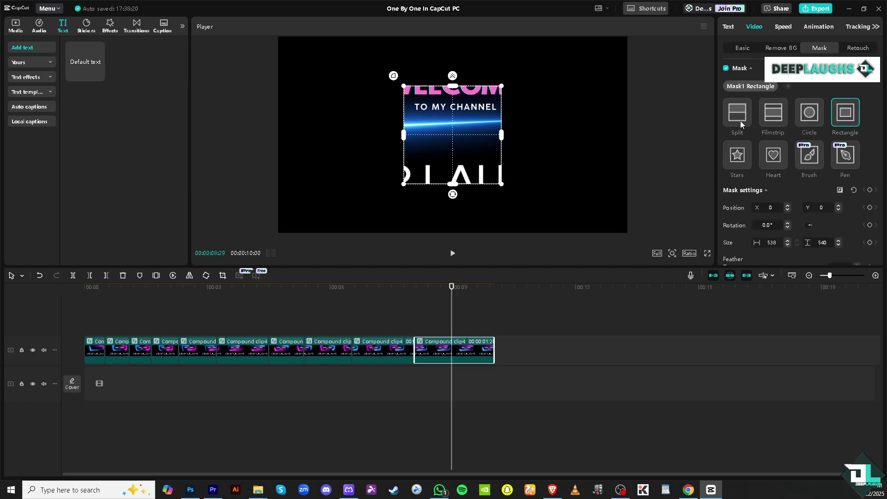
left_click(739, 118)
left_click_drag(458, 149, 611, 155)
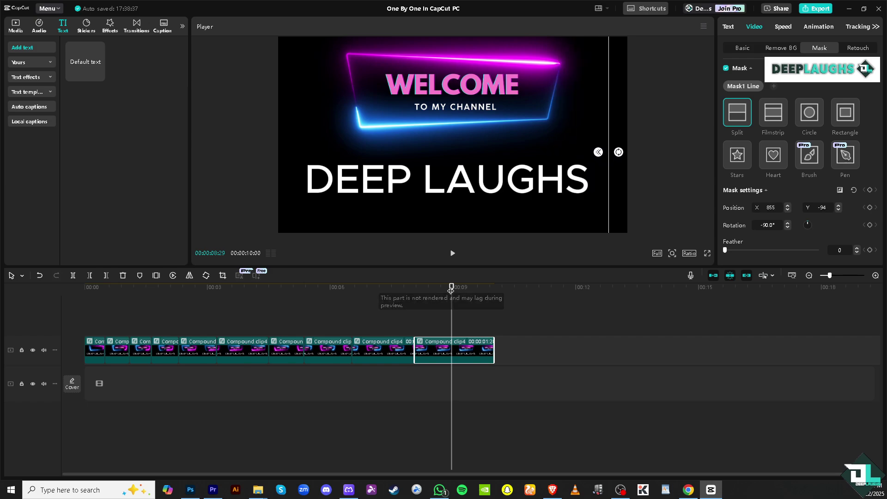
left_click_drag(451, 286, 74, 285)
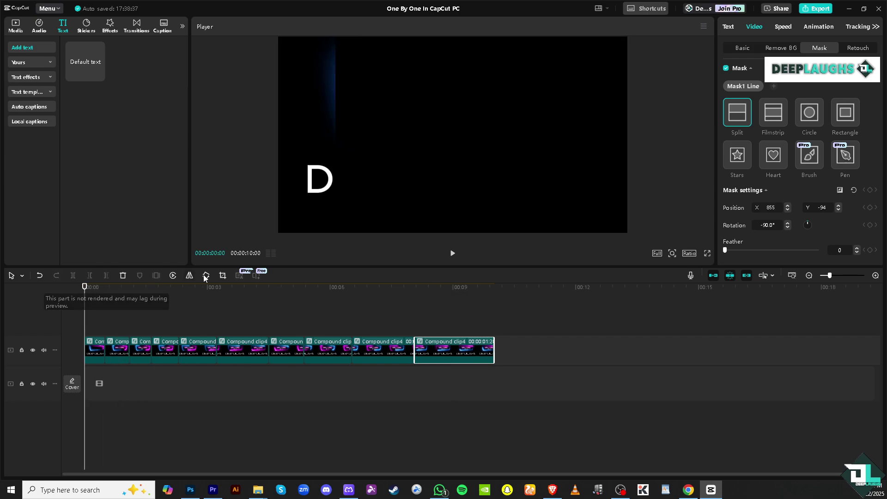
left_click(454, 254)
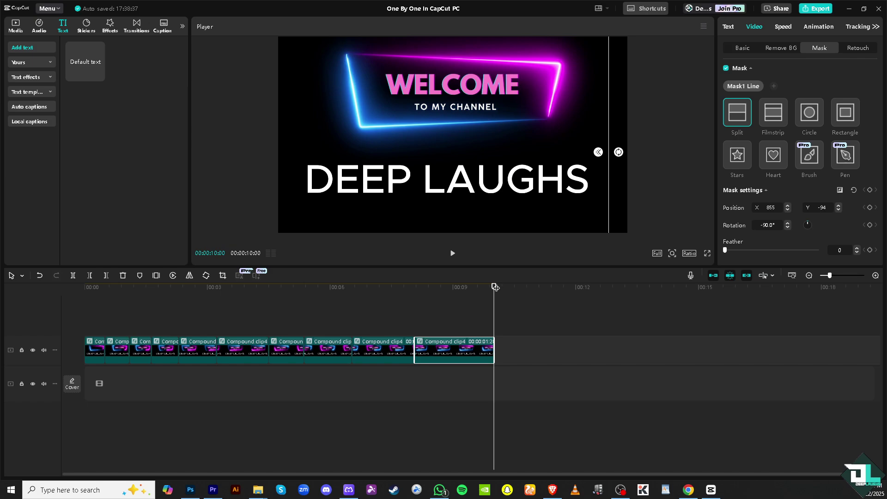
left_click_drag(494, 287, 85, 287)
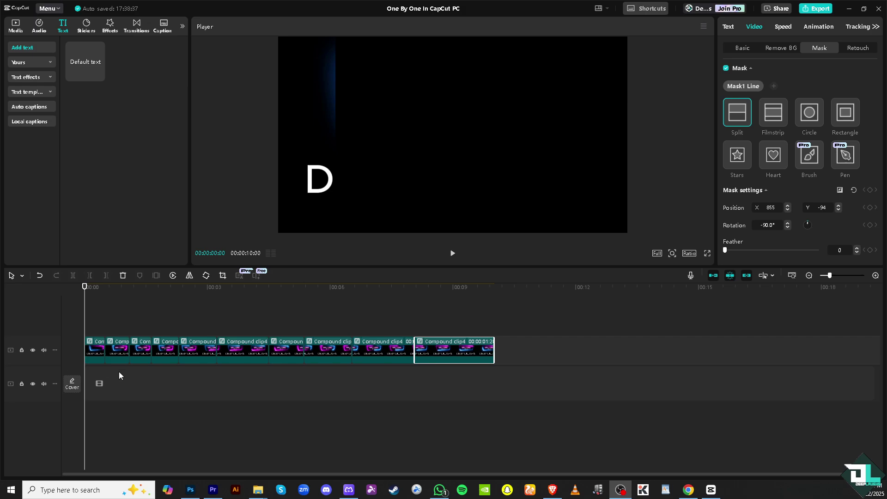
Apply the Click Open in-animation to the first compound clip, then show presets for the second
left_click(96, 353)
left_click(816, 31)
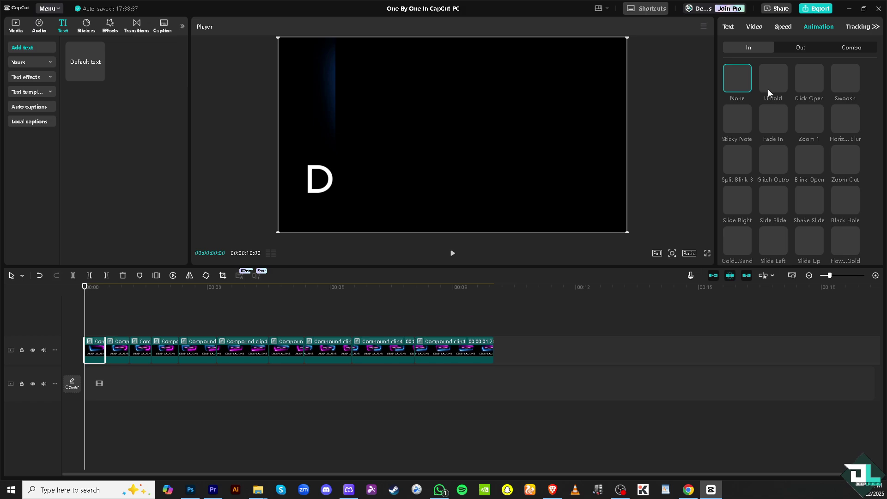
left_click(808, 79)
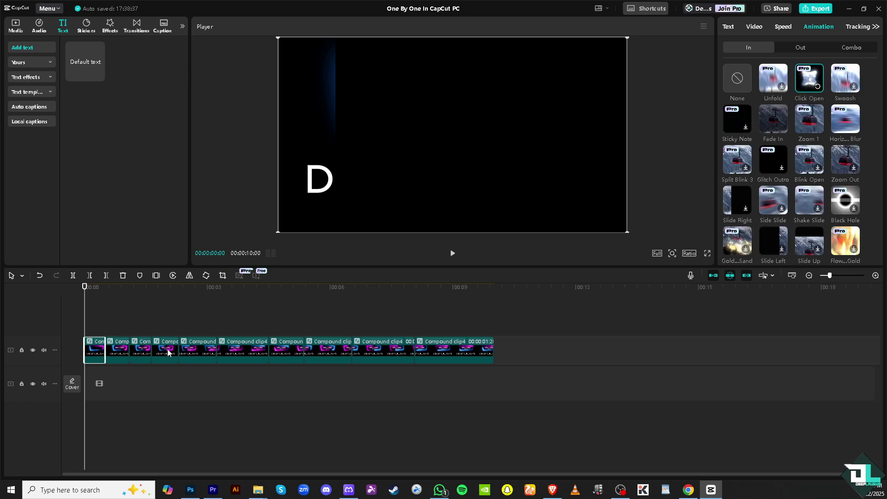
left_click(122, 353)
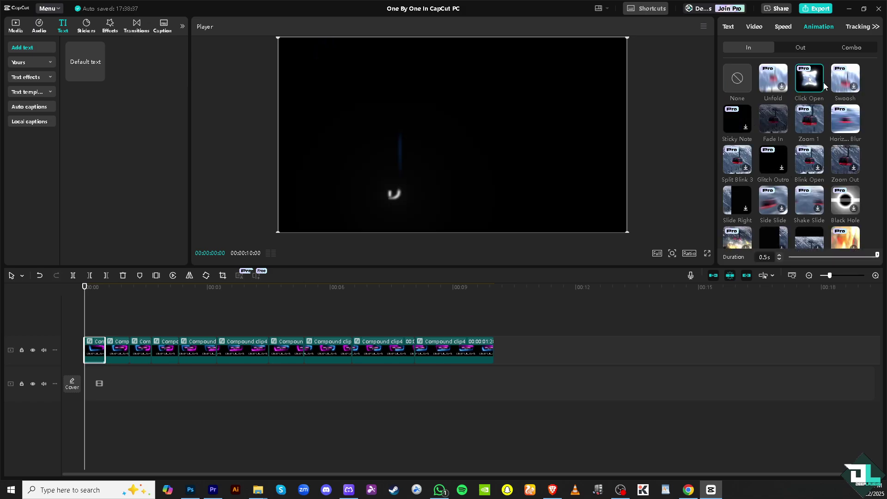
key("space")
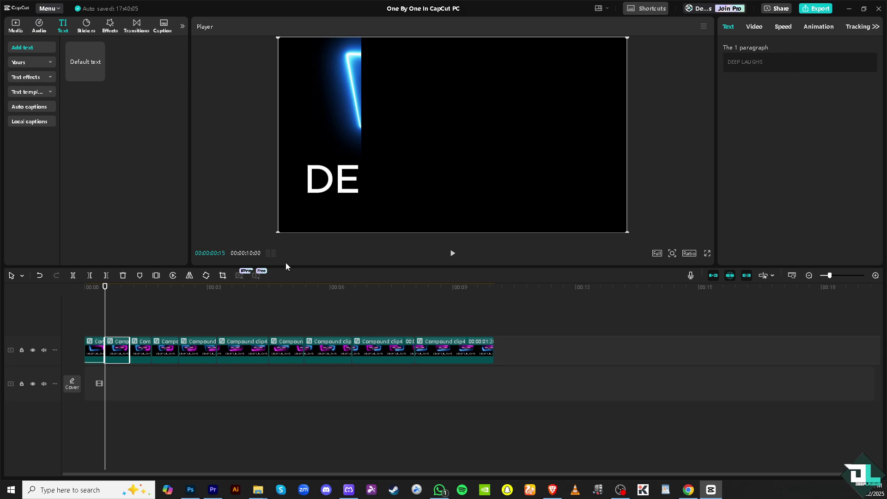
left_click(820, 27)
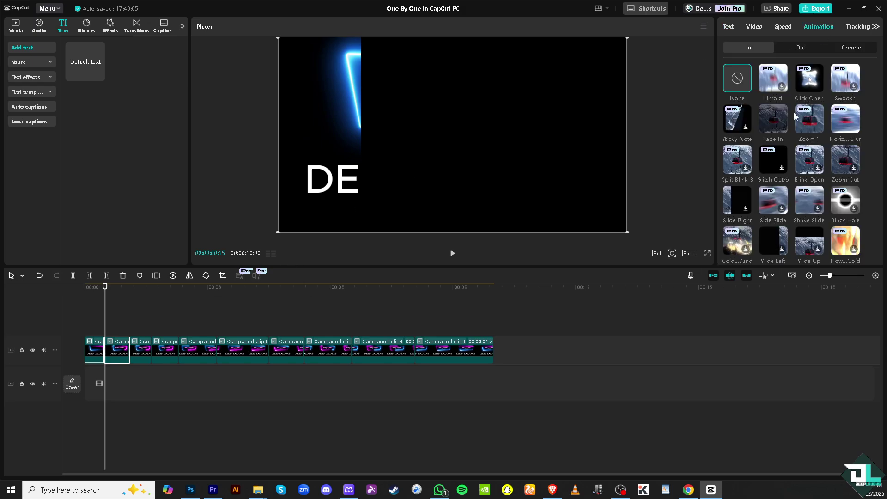
Apply Zoom 1 to the third clip, a horizontal blur to the fourth, and Black Hole to the fifth
key("Down")
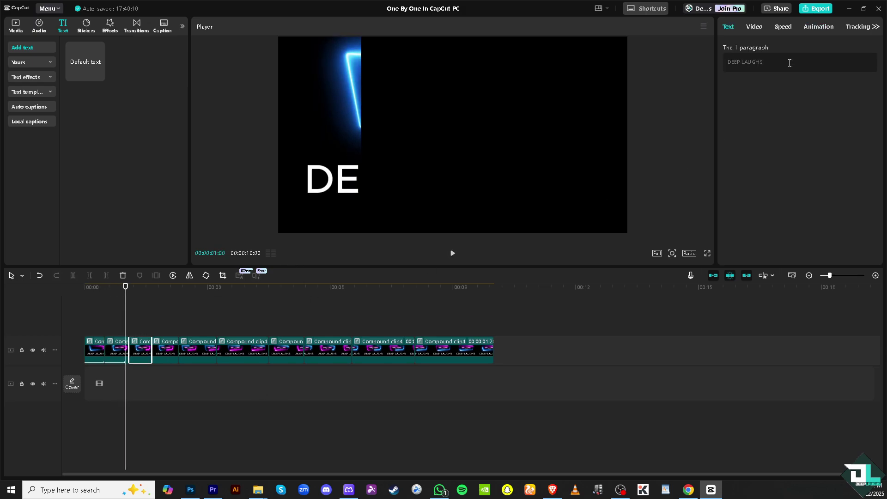
left_click(812, 28)
left_click(807, 123)
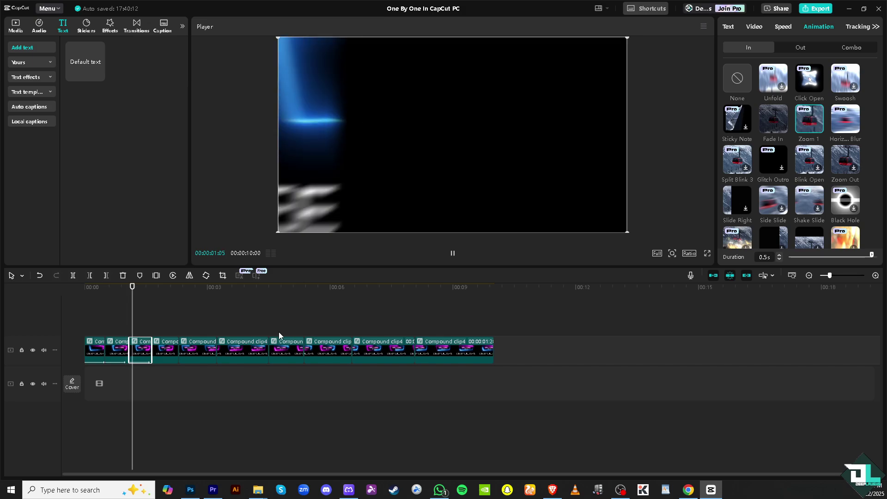
left_click(175, 353)
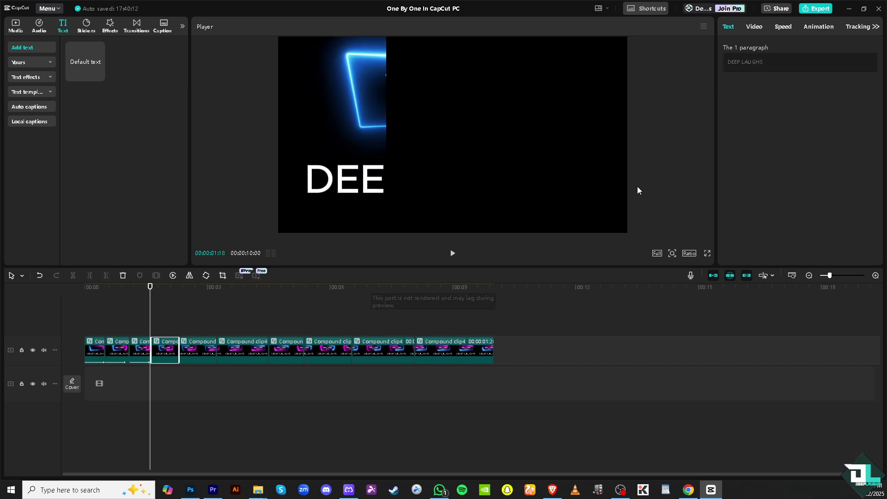
left_click(816, 29)
left_click(207, 352)
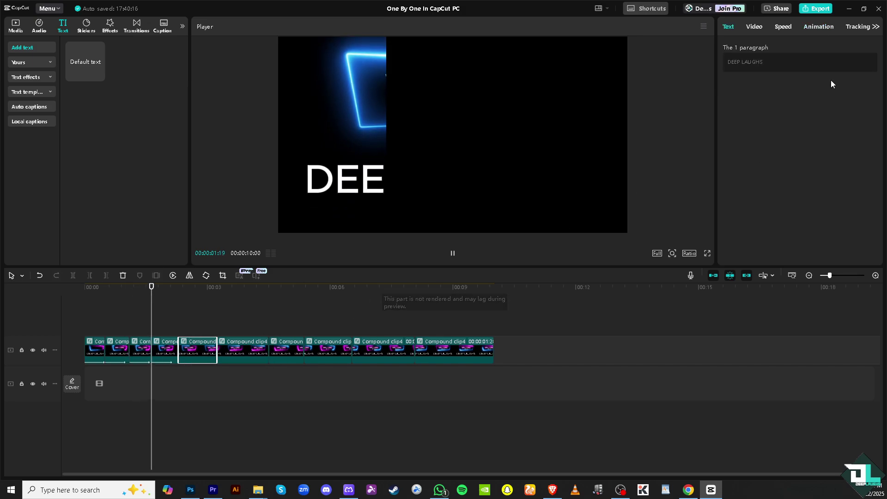
left_click(824, 28)
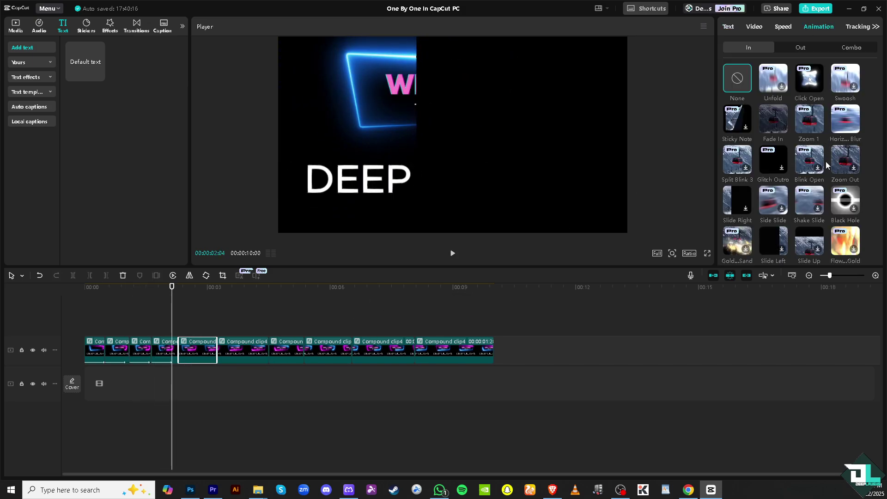
Assign in-animations to the sixth through last clips, ending with a 1.9 s Side Slide
left_click(243, 351)
left_click(825, 27)
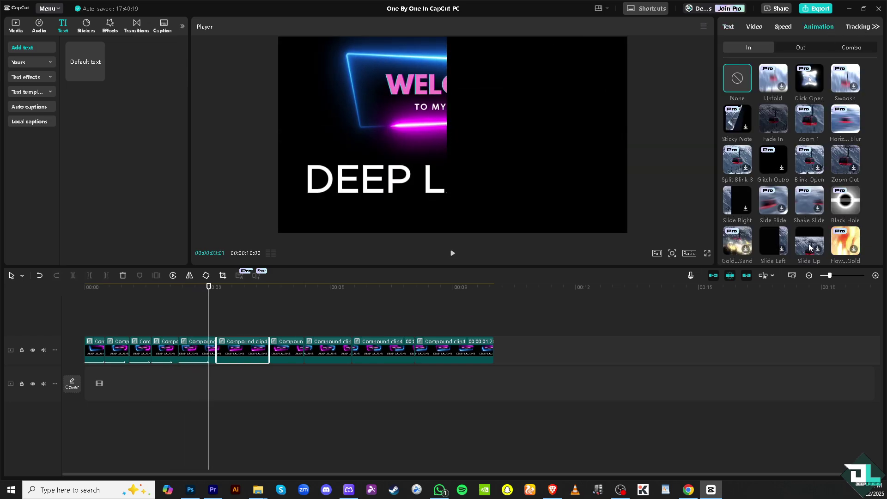
left_click(292, 355)
left_click(829, 27)
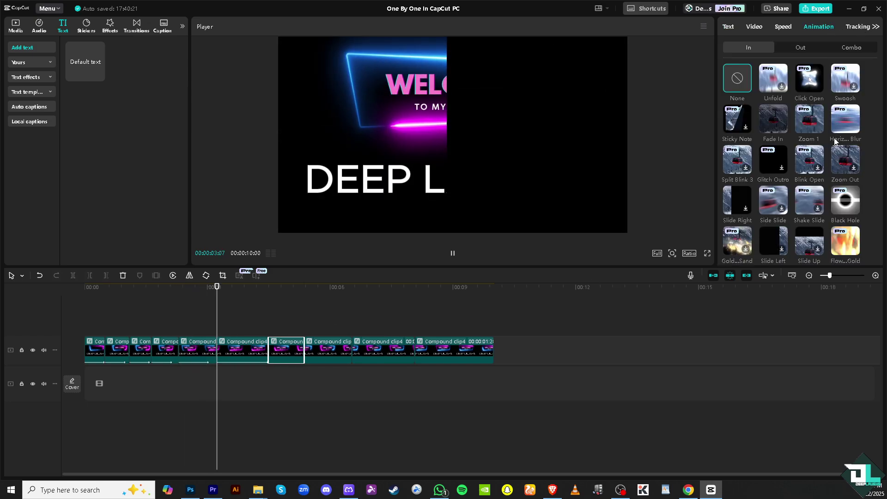
left_click(328, 349)
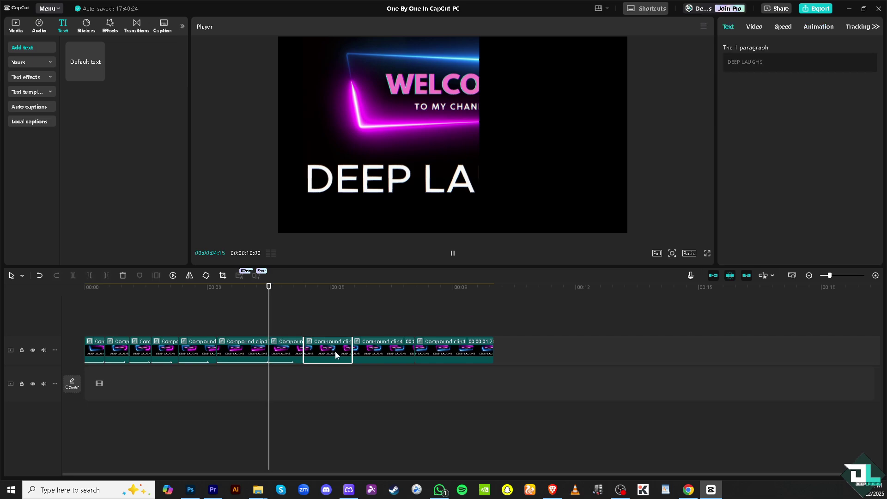
left_click(816, 26)
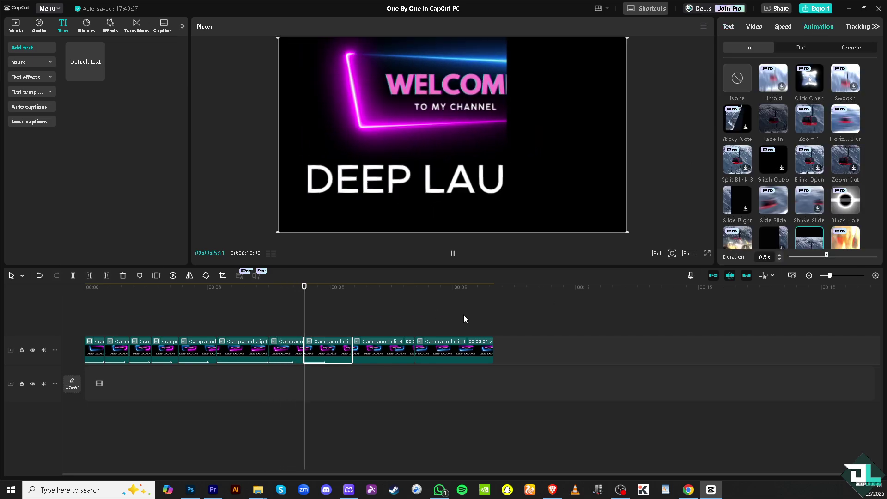
left_click(384, 351)
left_click(819, 27)
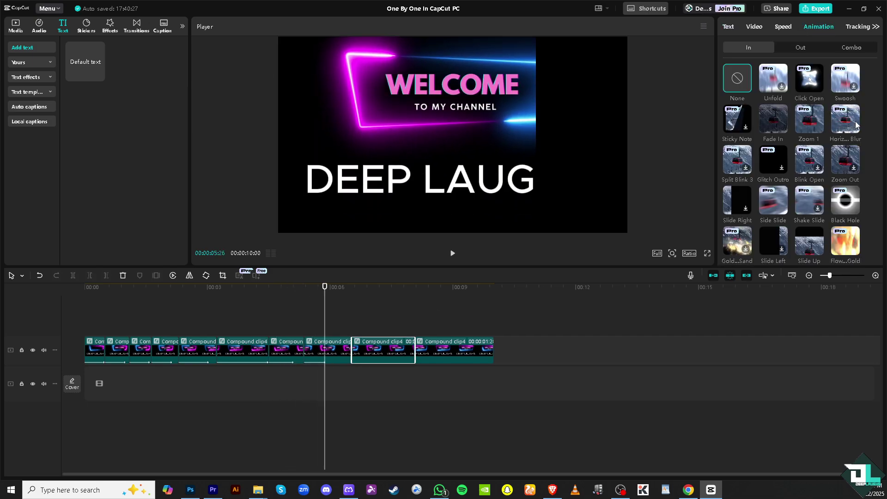
left_click(436, 352)
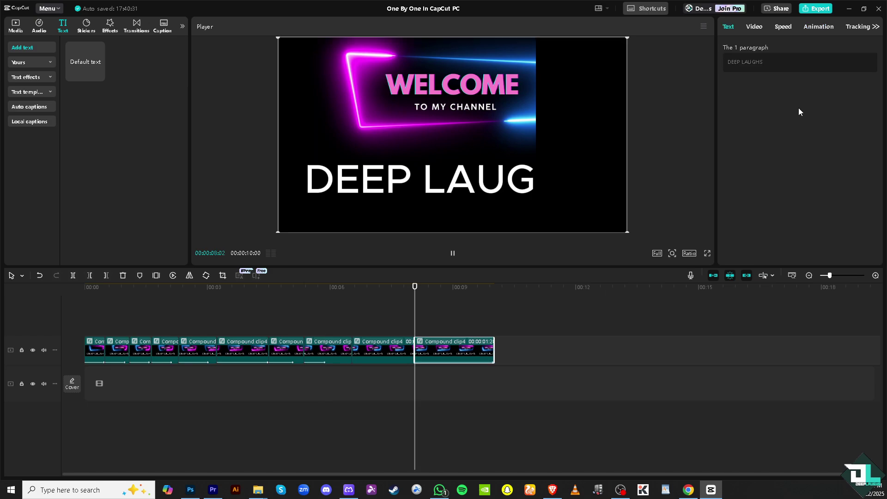
left_click(819, 28)
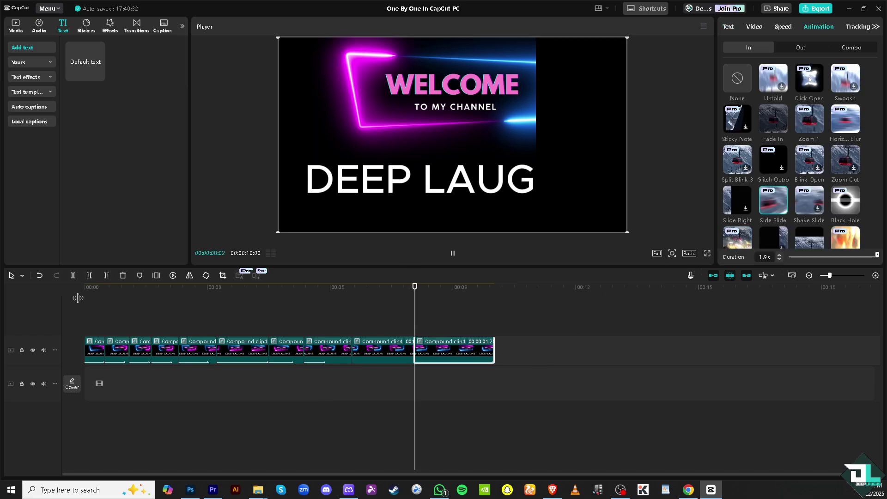
left_click(191, 294)
left_click_drag(191, 295, 76, 297)
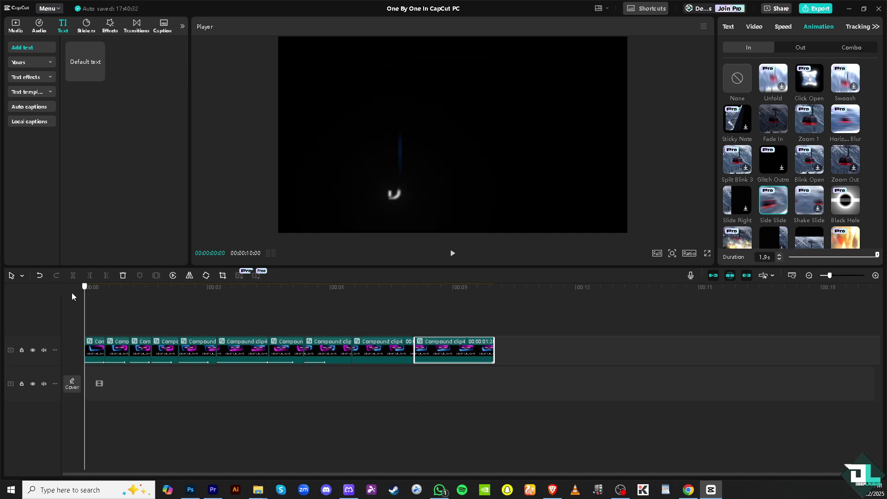
left_click(453, 254)
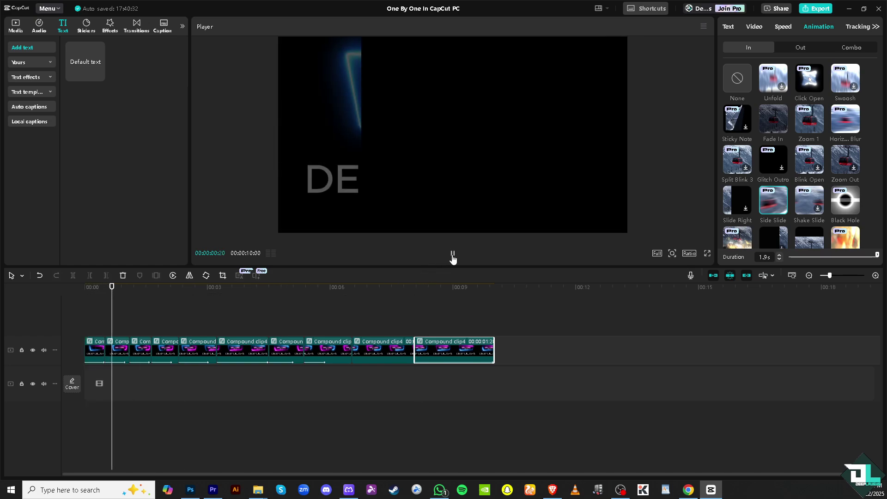